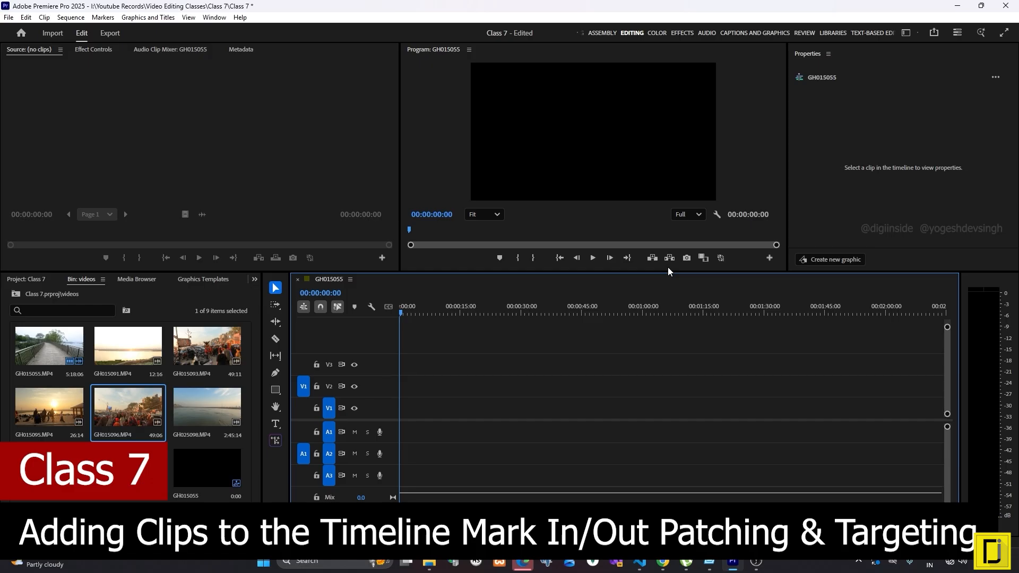
# - Place GH015055.MP4 at the start of the timeline on tracks V1 and A1
pyautogui.click(69, 347)
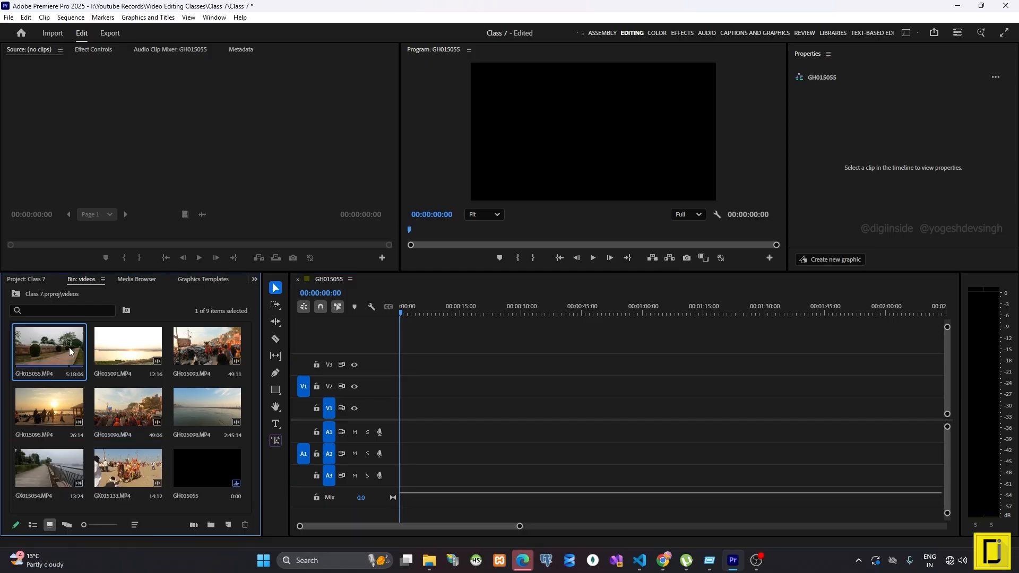
pyautogui.moveTo(69, 348); pyautogui.dragTo(399, 416)
pyautogui.moveTo(519, 528); pyautogui.dragTo(732, 527)
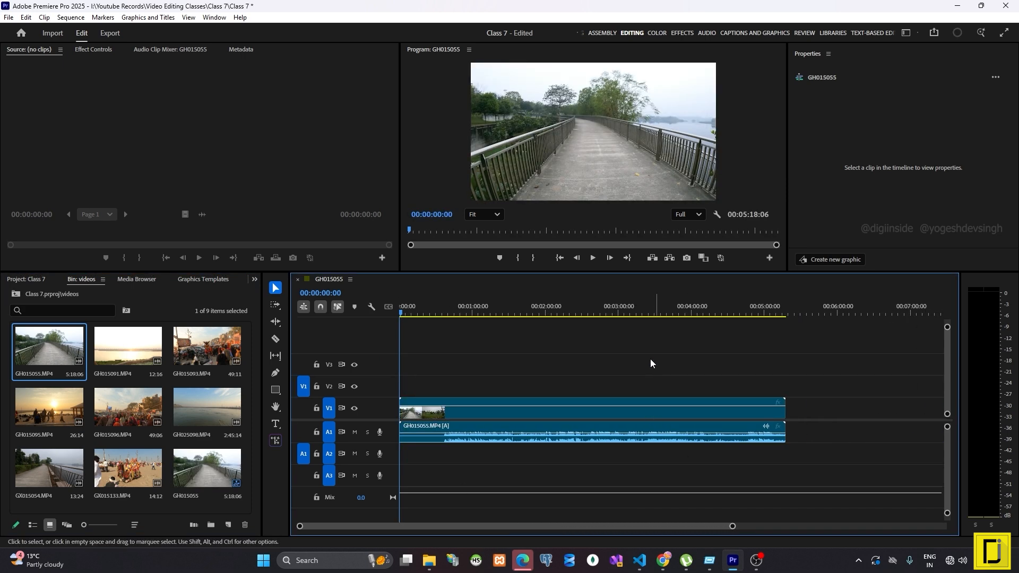
# - Trim the end of the GH015055.MP4 clip to 00:01:00:15
pyautogui.moveTo(502, 313); pyautogui.dragTo(474, 323)
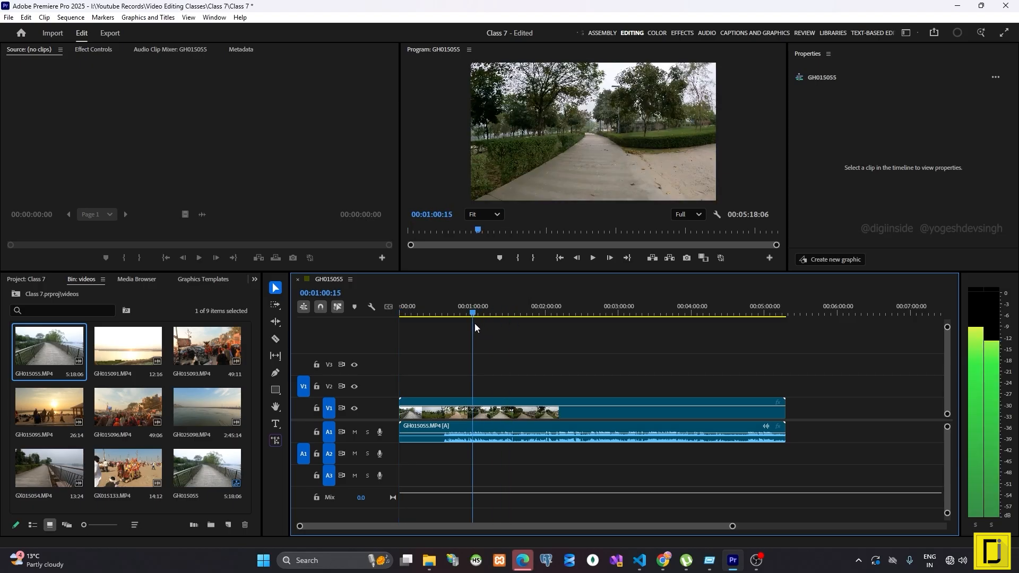
pyautogui.moveTo(784, 409); pyautogui.dragTo(473, 422)
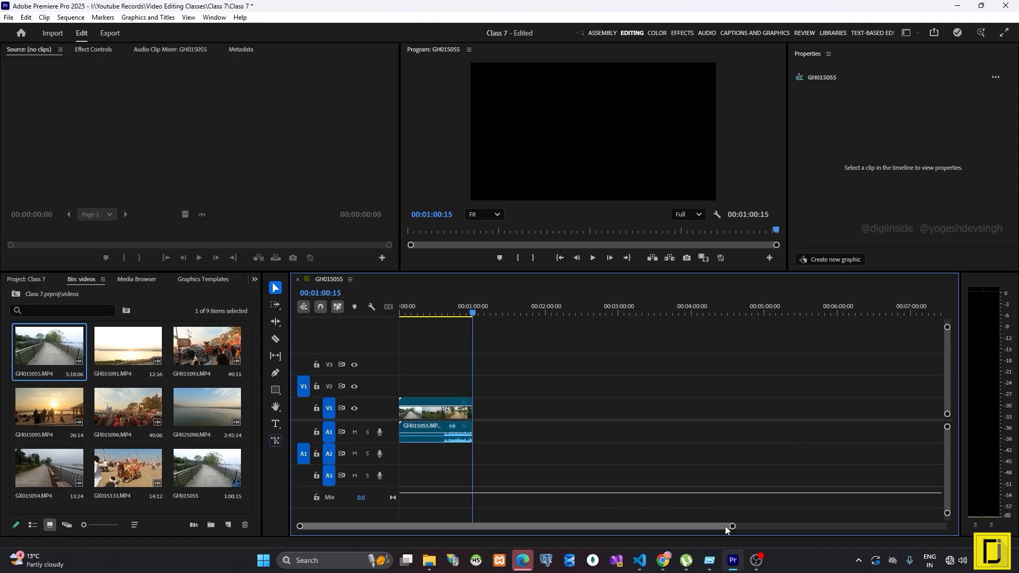
pyautogui.moveTo(728, 530); pyautogui.dragTo(365, 528)
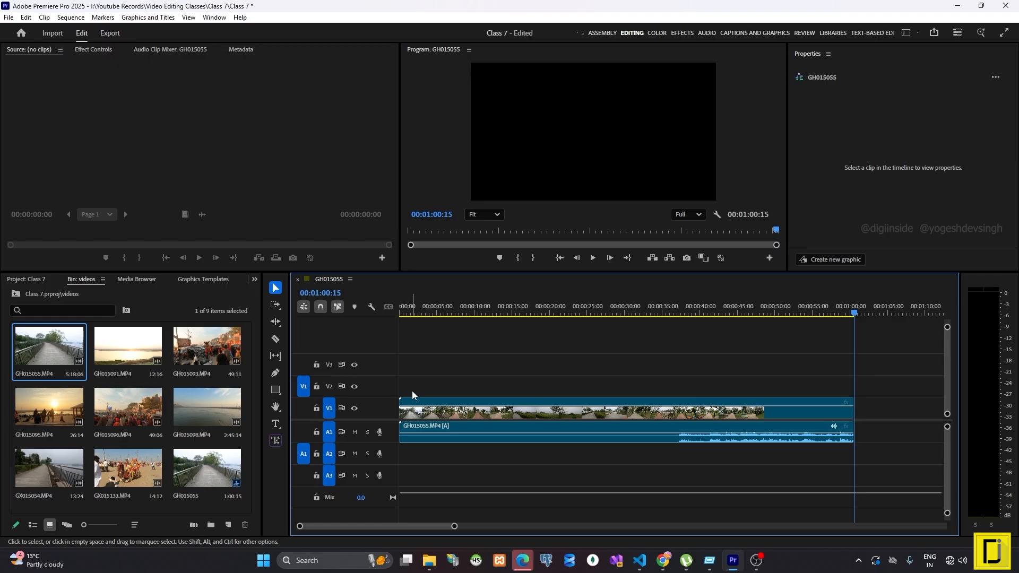
# - Place the whole GH015095.MP4 clip on V2 and A2 at about 18 seconds and preview it over the walkway footage
pyautogui.click(157, 338)
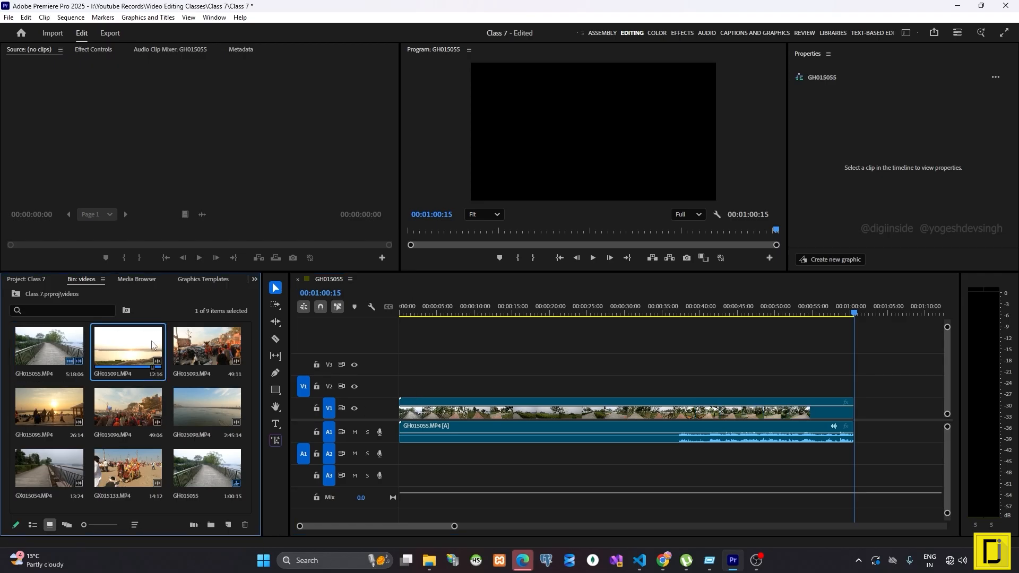
pyautogui.moveTo(62, 405); pyautogui.dragTo(537, 395)
pyautogui.moveTo(632, 313); pyautogui.dragTo(589, 314)
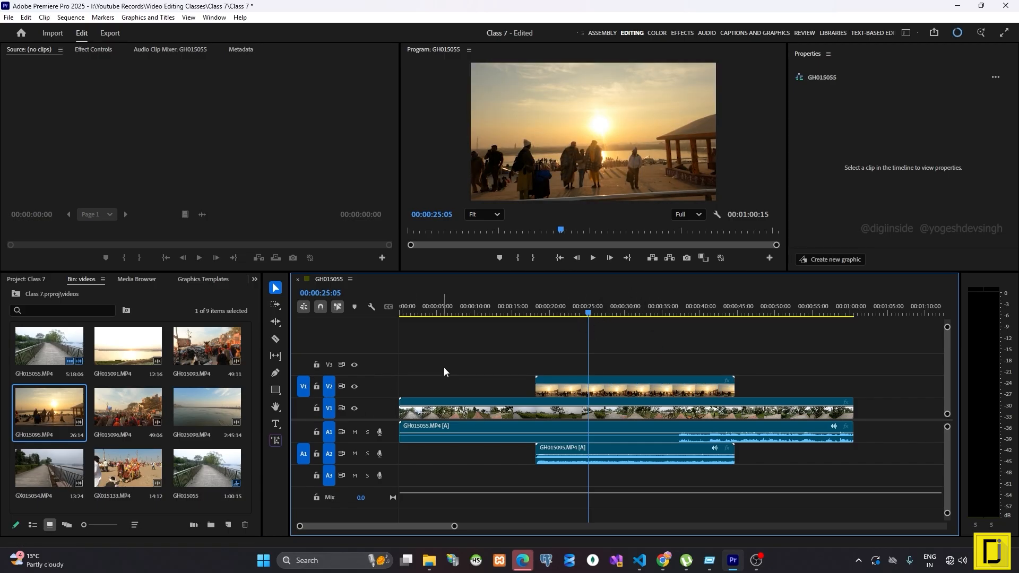
pyautogui.moveTo(600, 315); pyautogui.dragTo(564, 315)
pyautogui.press('space')
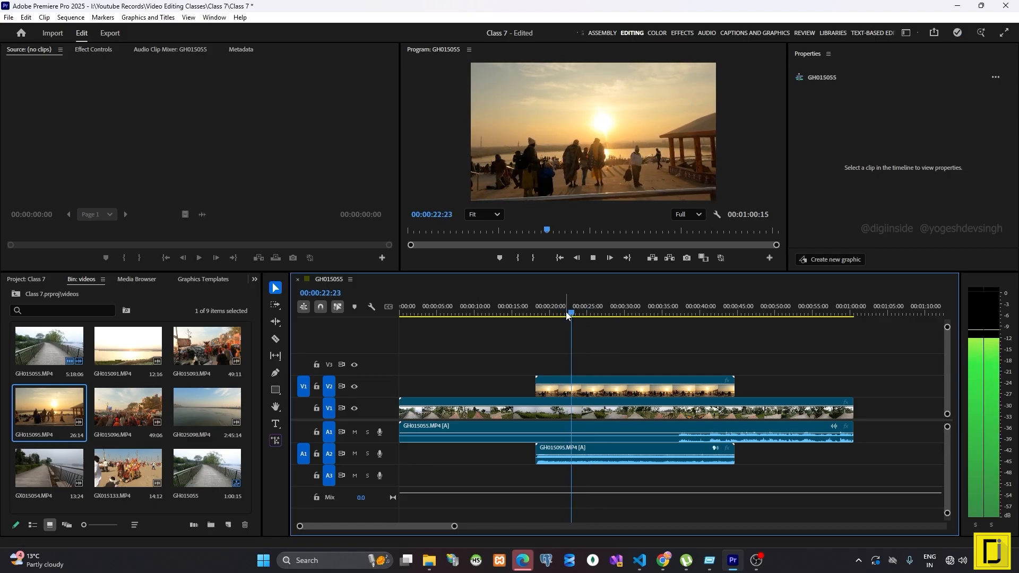
pyautogui.press('space')
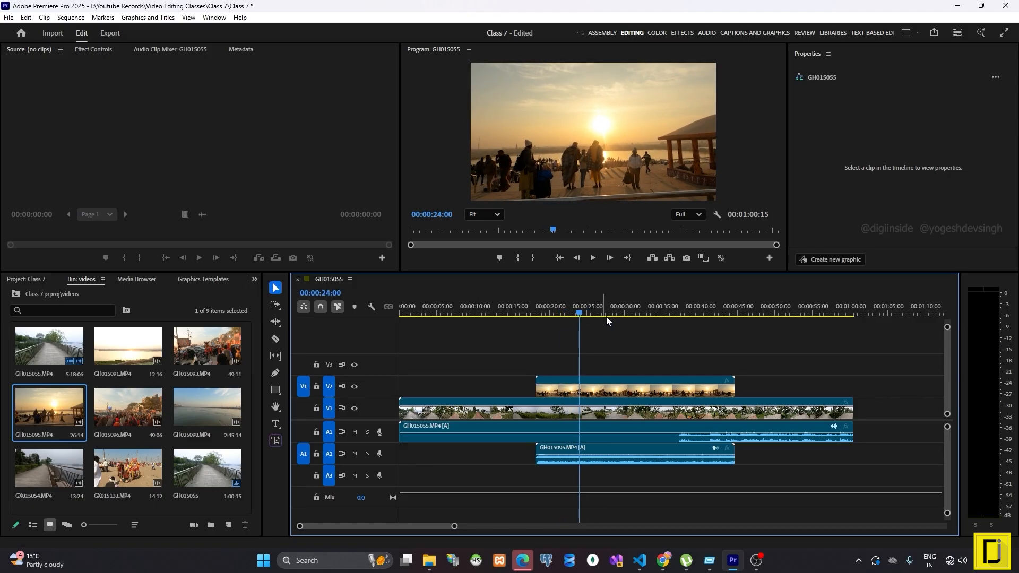
pyautogui.moveTo(536, 315); pyautogui.dragTo(400, 316)
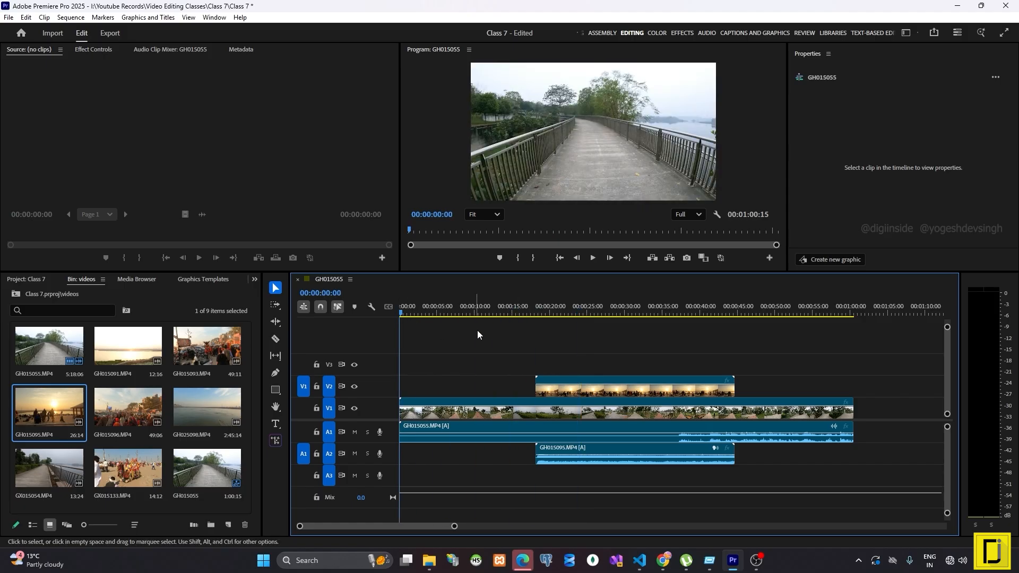
# - Set the playhead to 00:00:25:11 and delete the GH015095.MP4 clip from V2 and A2
pyautogui.click(620, 393)
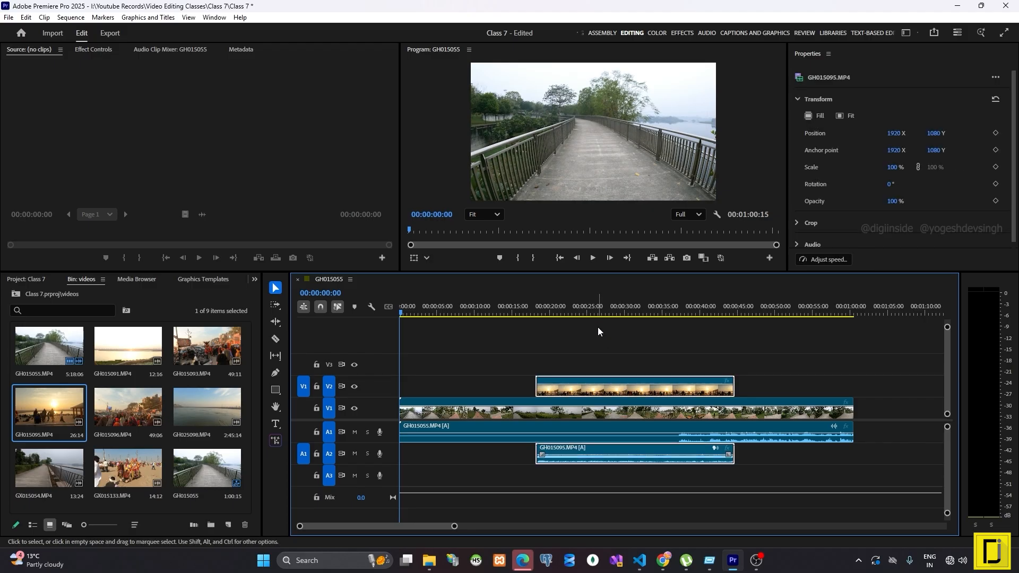
pyautogui.click(592, 312)
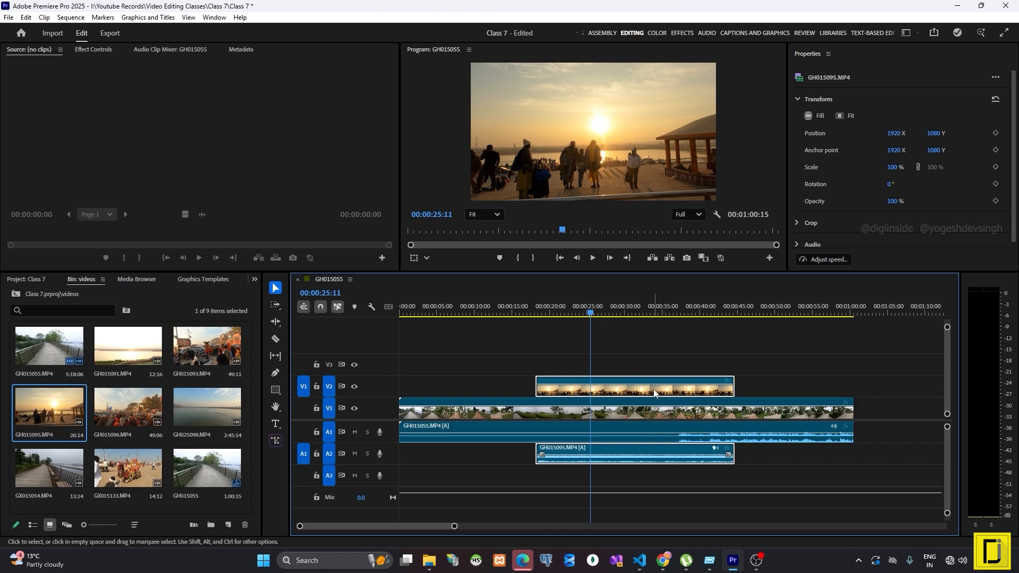
pyautogui.press('Delete')
# - Load GH015095.MP4 in the Source Monitor and mark In at 15:40:54:16 and Out for a 00:00:06:05 range
pyautogui.moveTo(46, 417); pyautogui.dragTo(122, 136)
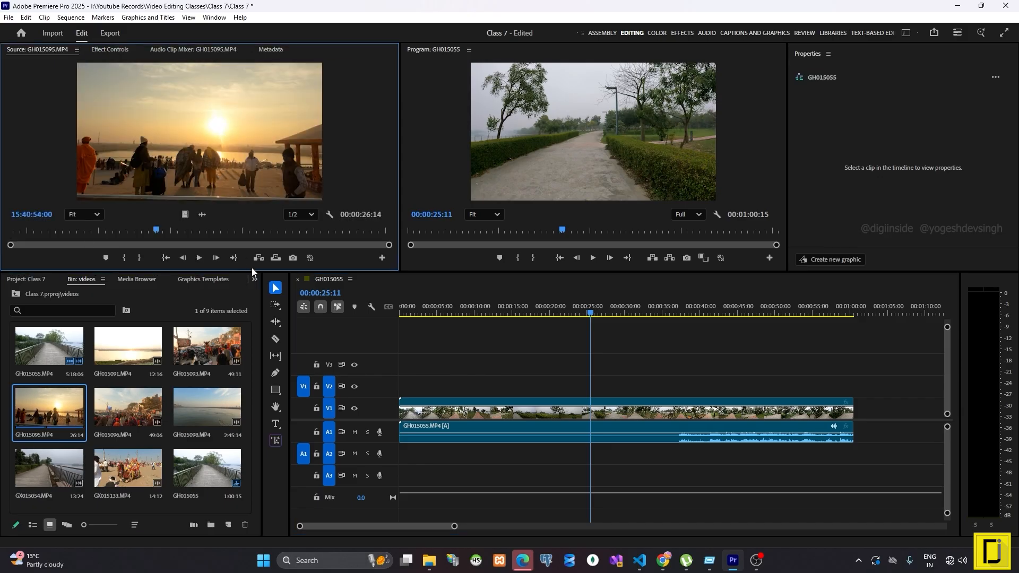
pyautogui.moveTo(252, 271); pyautogui.dragTo(252, 297)
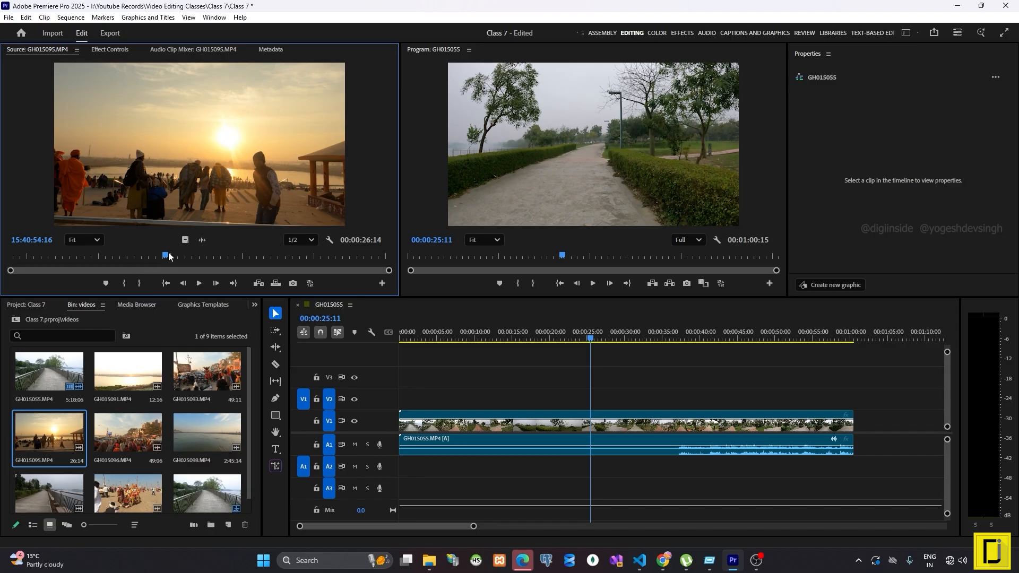
pyautogui.press('i')
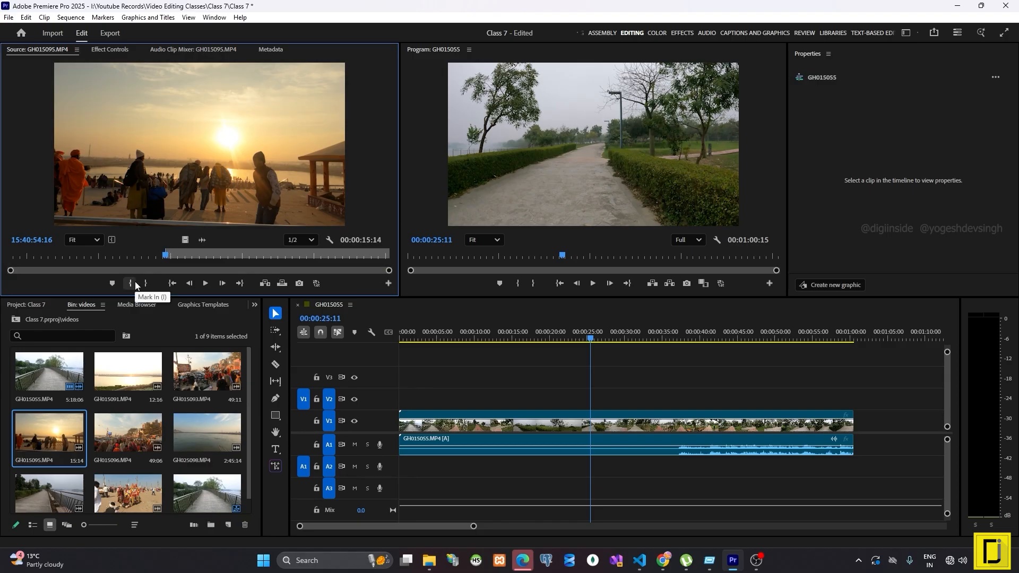
pyautogui.press('space')
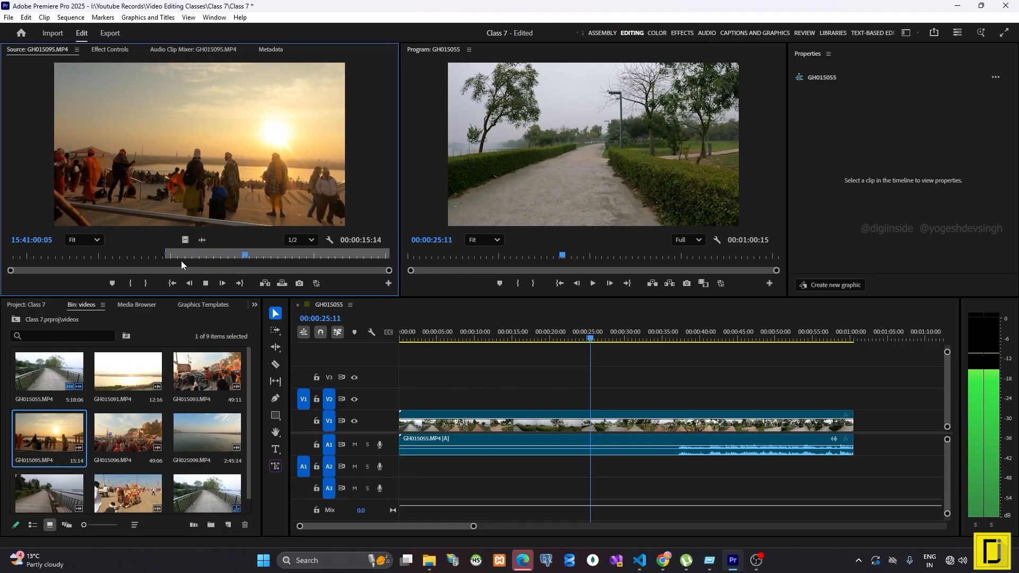
pyautogui.press('o')
pyautogui.press('space')
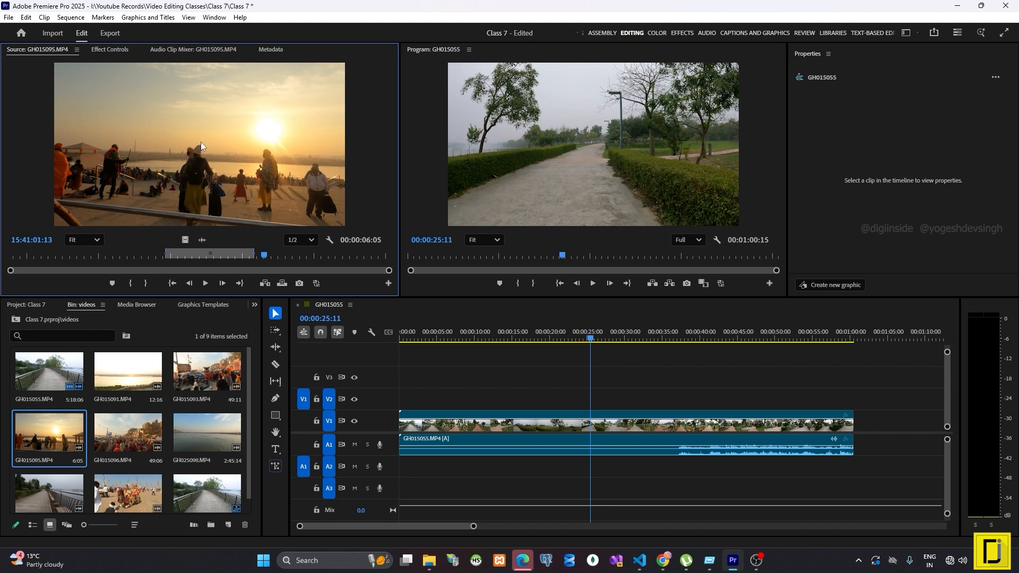
# - Place the marked GH015095.MP4 range with its audio on V2 and A2 at 00:00:25:11, and delete it again
pyautogui.moveTo(207, 138); pyautogui.dragTo(590, 403)
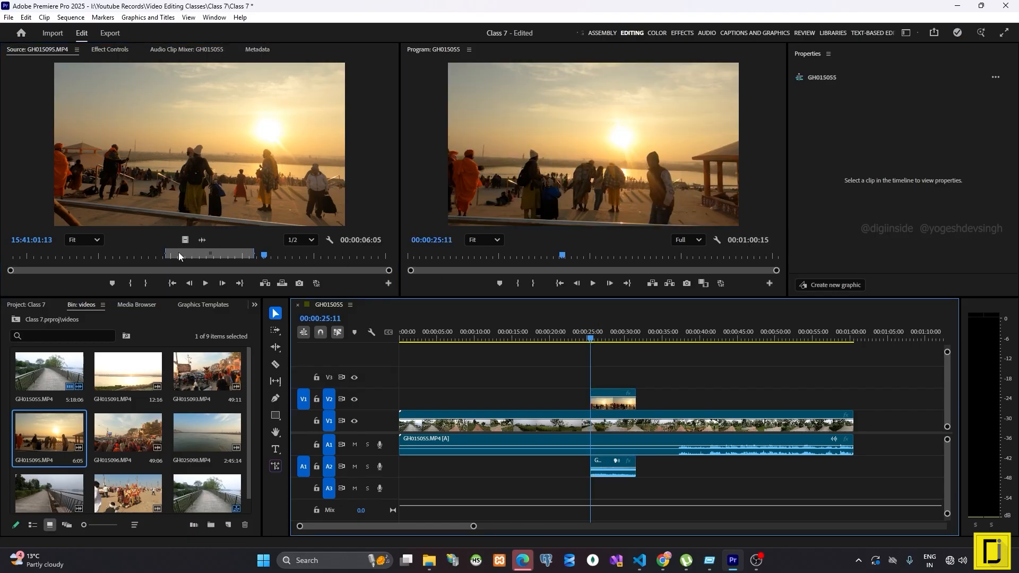
pyautogui.click(614, 406)
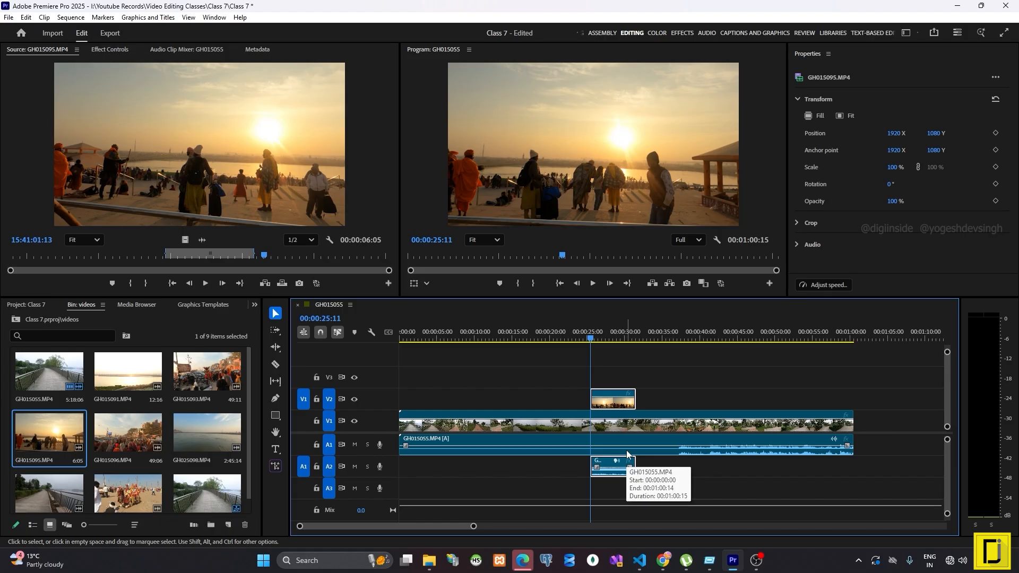
pyautogui.press('Delete')
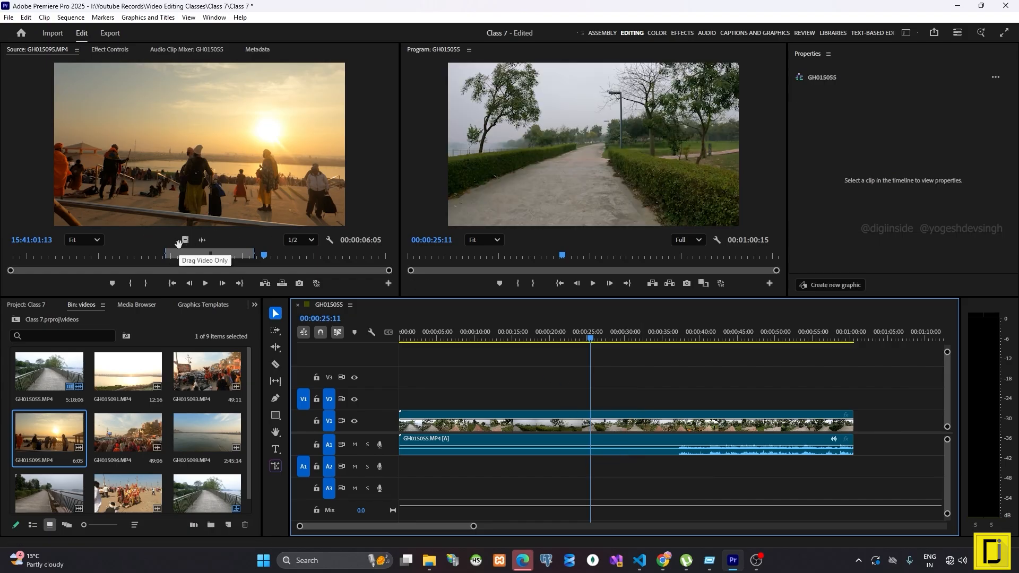
# - Add only the marked range's video to V2 at the playhead, undo it, and try adding only the audio
pyautogui.moveTo(184, 241); pyautogui.dragTo(598, 403)
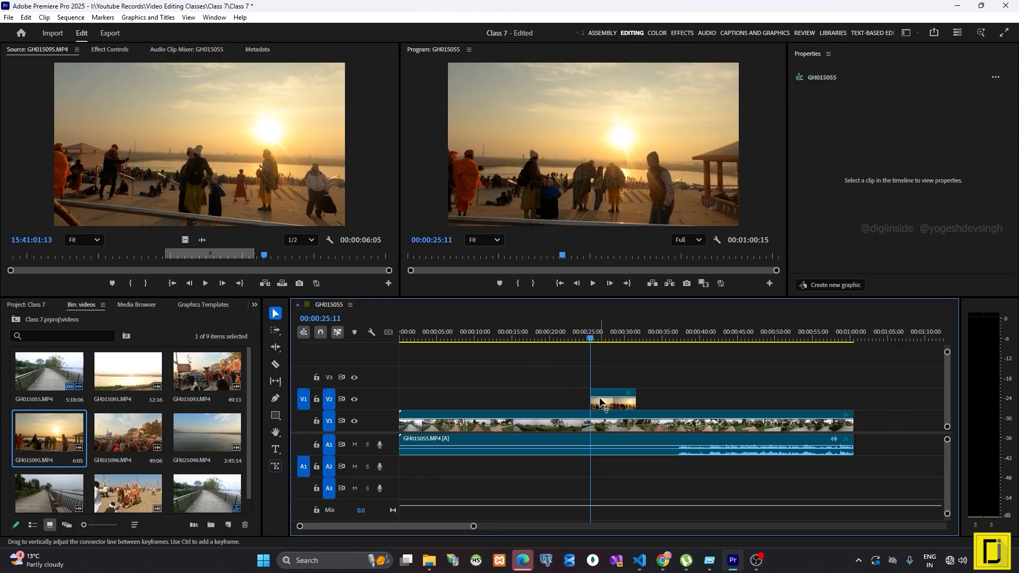
pyautogui.hotkey('ctrl', 'z')
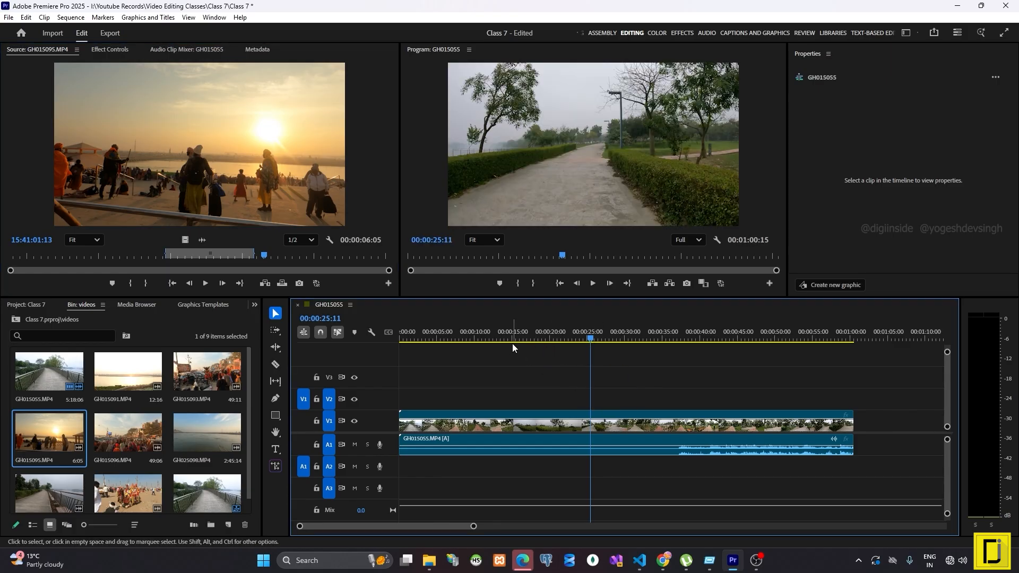
pyautogui.moveTo(204, 241); pyautogui.dragTo(635, 375)
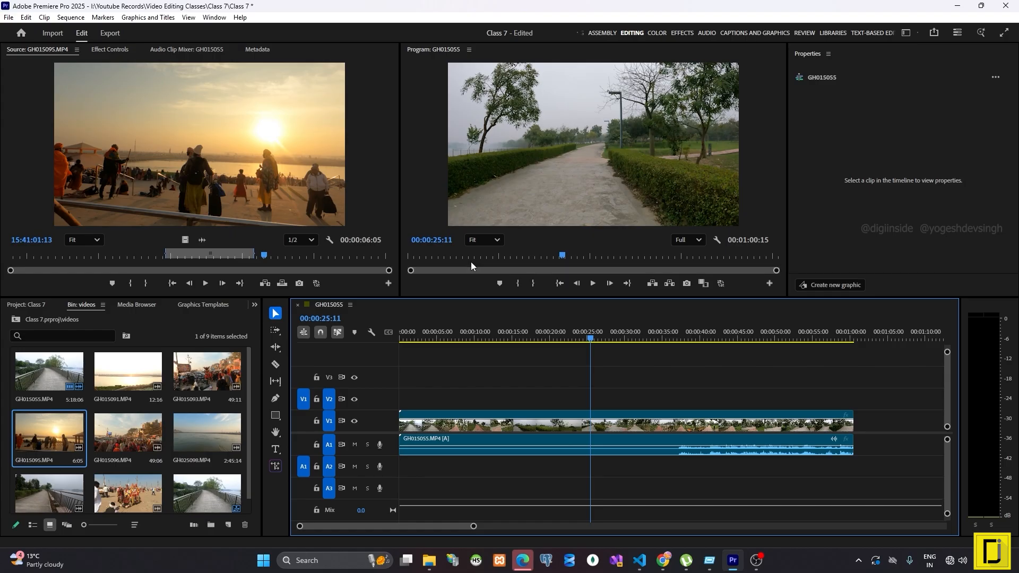
# - Patch the source video to track V1, insert the marked range at 00:00:25:11, and check the resulting clip pieces
pyautogui.click(302, 422)
pyautogui.click(594, 426)
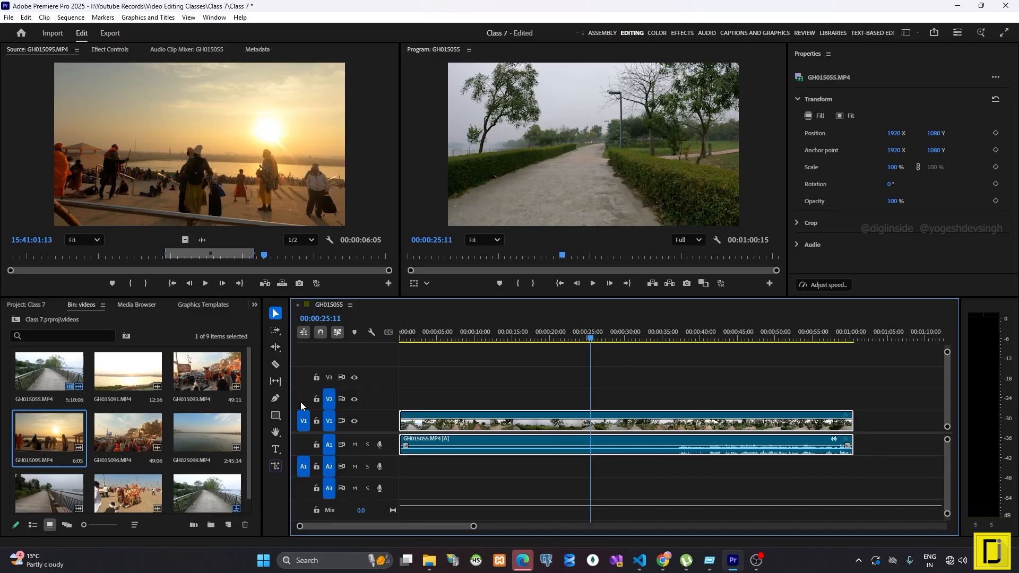
pyautogui.click(265, 285)
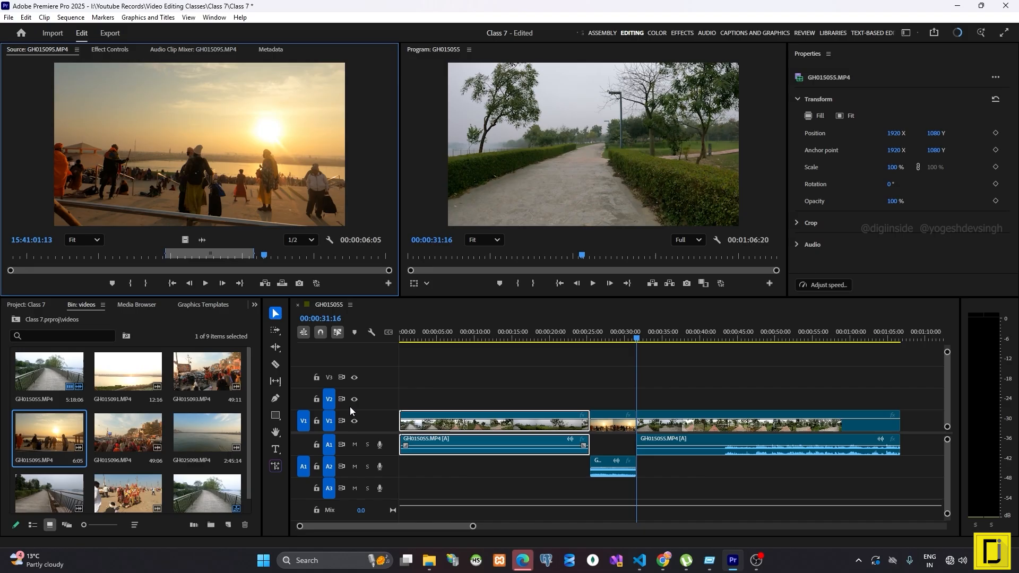
pyautogui.click(619, 423)
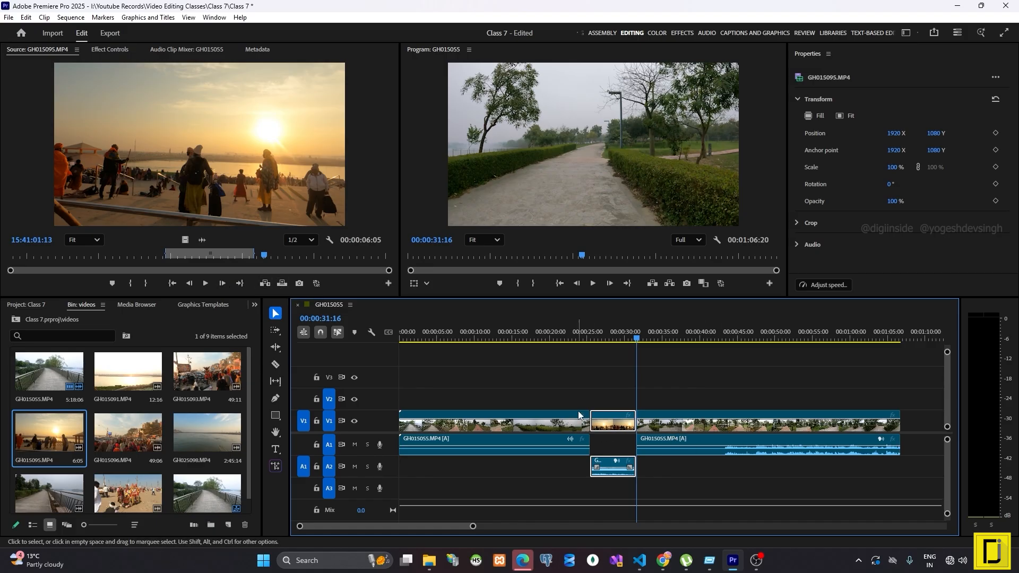
pyautogui.click(573, 430)
pyautogui.click(706, 428)
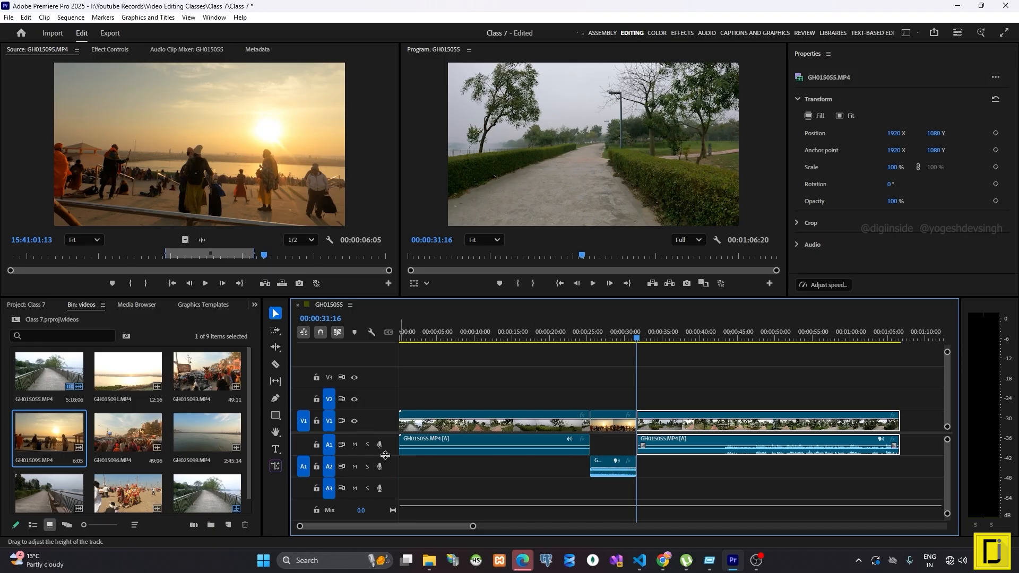
# - Redo the insert at 00:00:25:11 with the source audio patched to track A1, and undo it
pyautogui.click(301, 440)
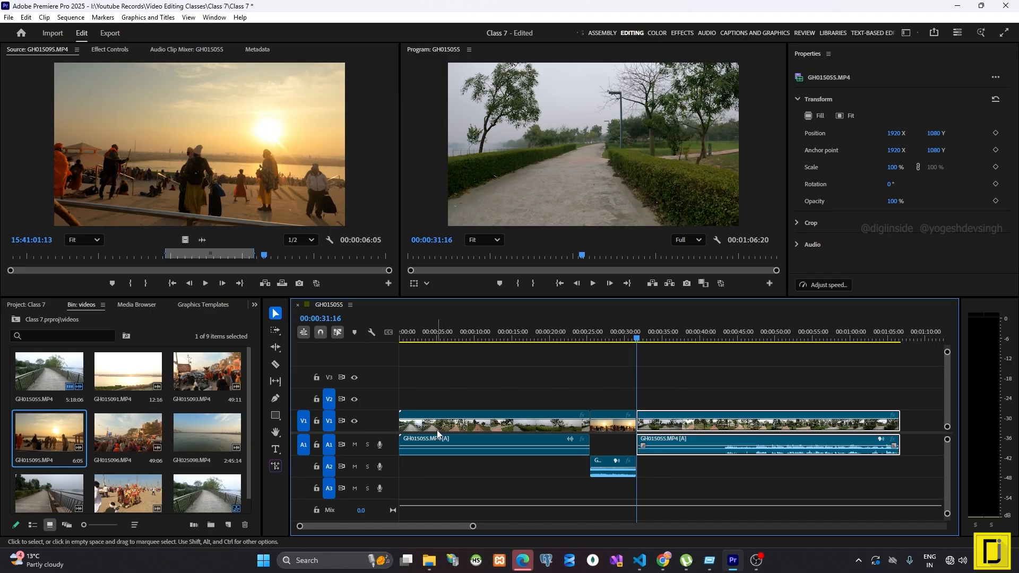
pyautogui.press('q')
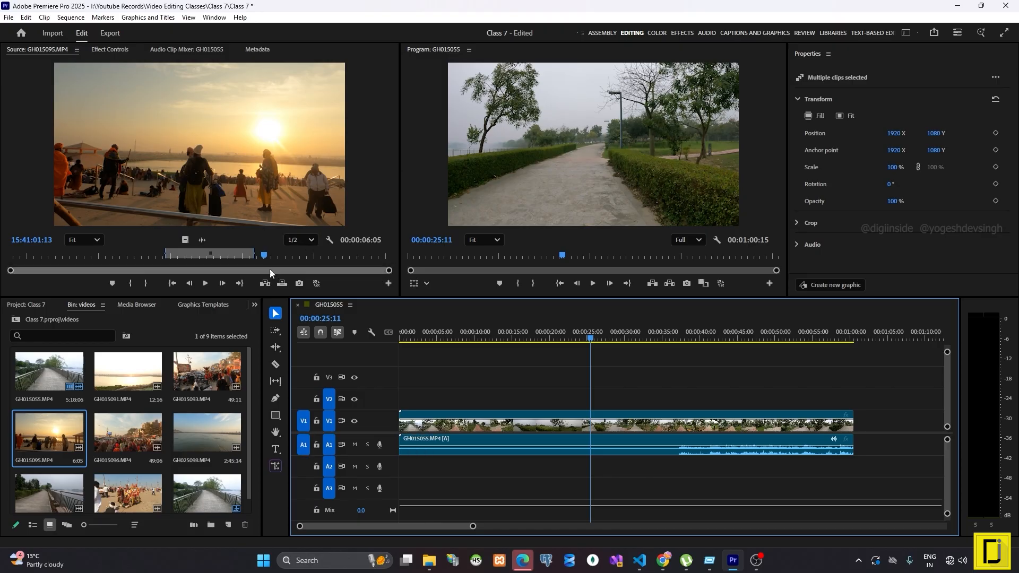
pyautogui.click(264, 287)
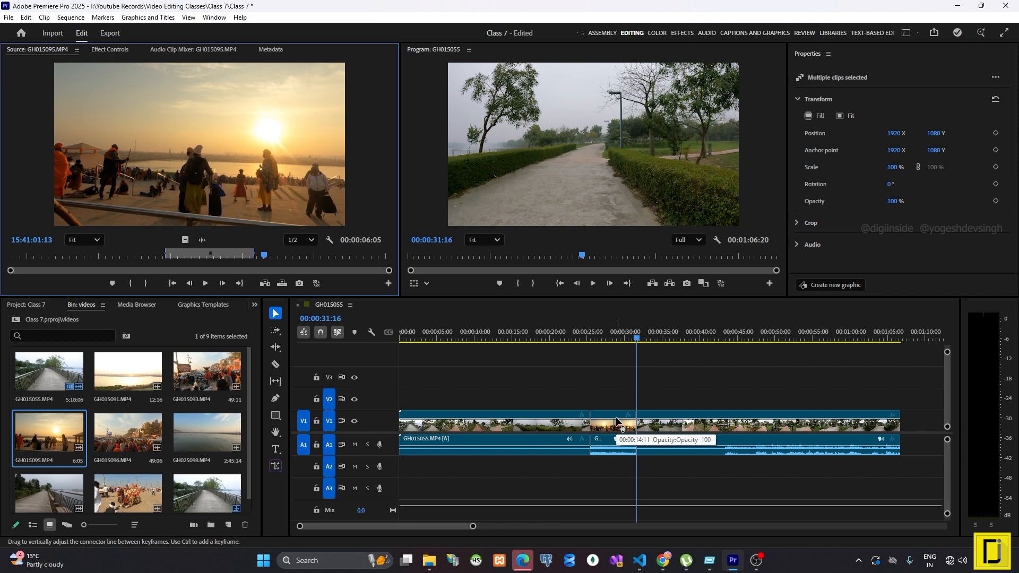
pyautogui.hotkey('ctrl', 'z')
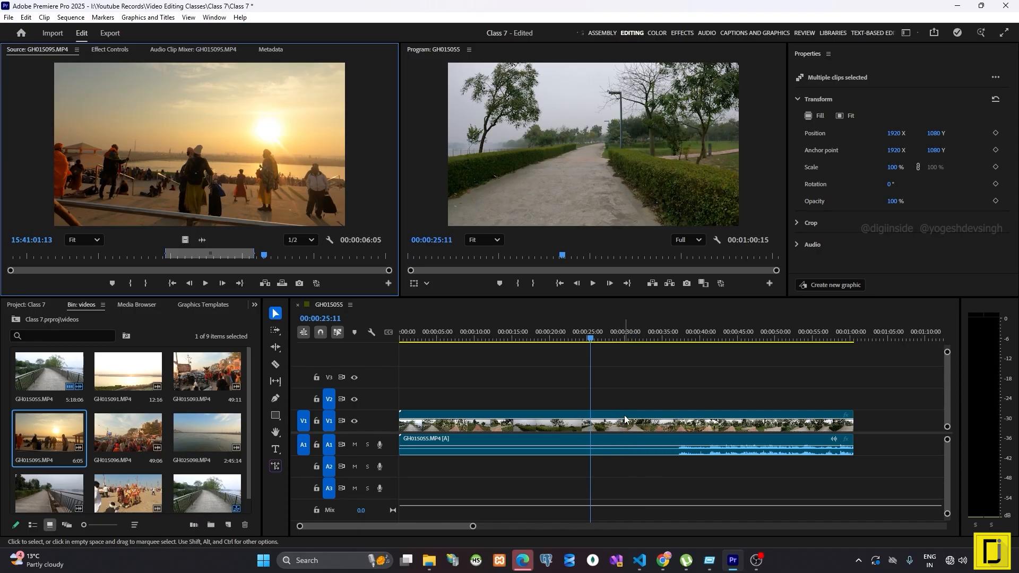
# - Patch the source video to V2 and source audio to A2, and insert the marked range at 00:00:25:11
pyautogui.click(304, 399)
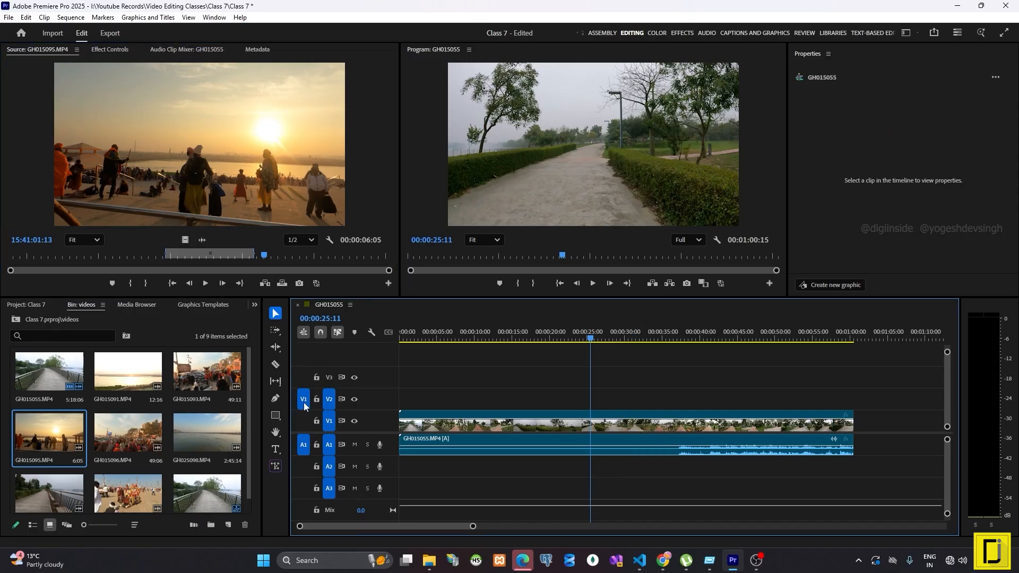
pyautogui.click(304, 466)
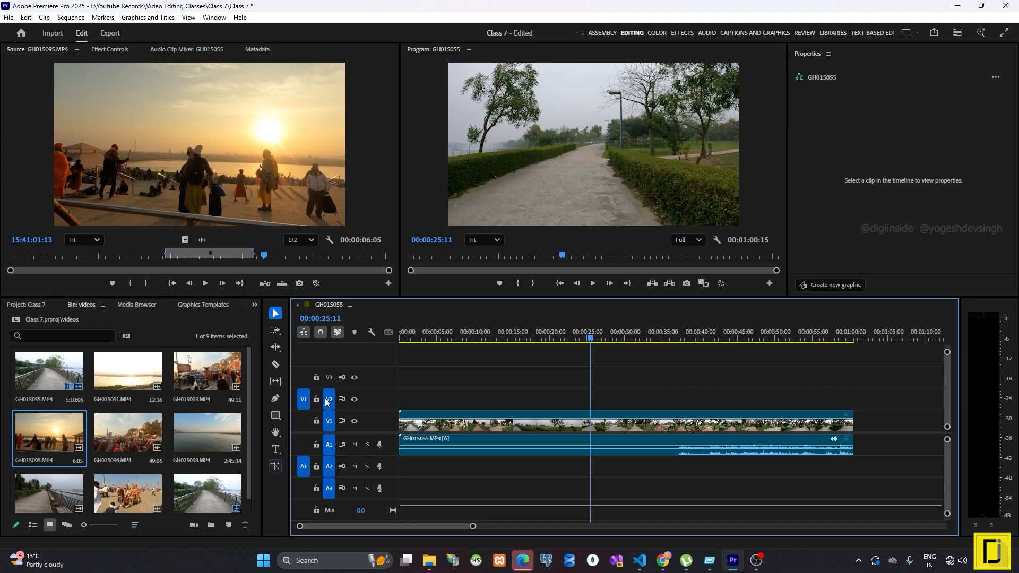
pyautogui.click(265, 284)
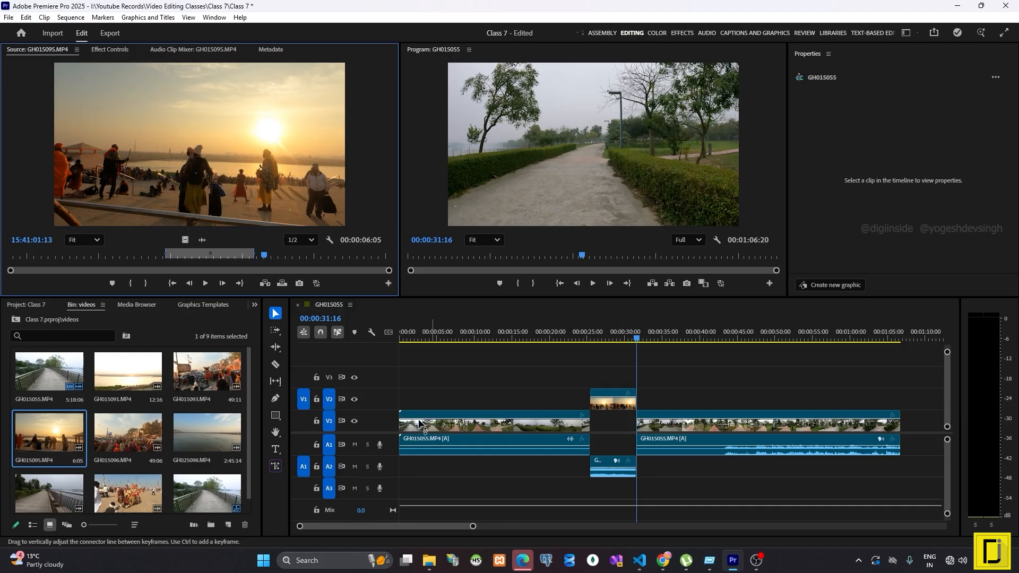
pyautogui.click(612, 466)
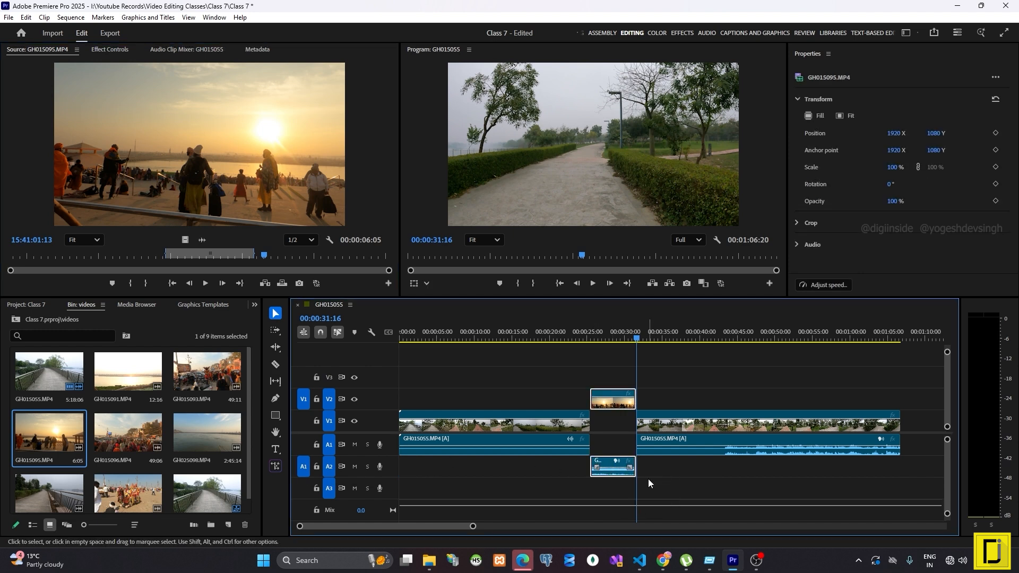
# - Undo the last insert and overwrite the marked range of GH015095.MP4 onto V2 and A2 at 00:00:25:11
pyautogui.click(628, 395)
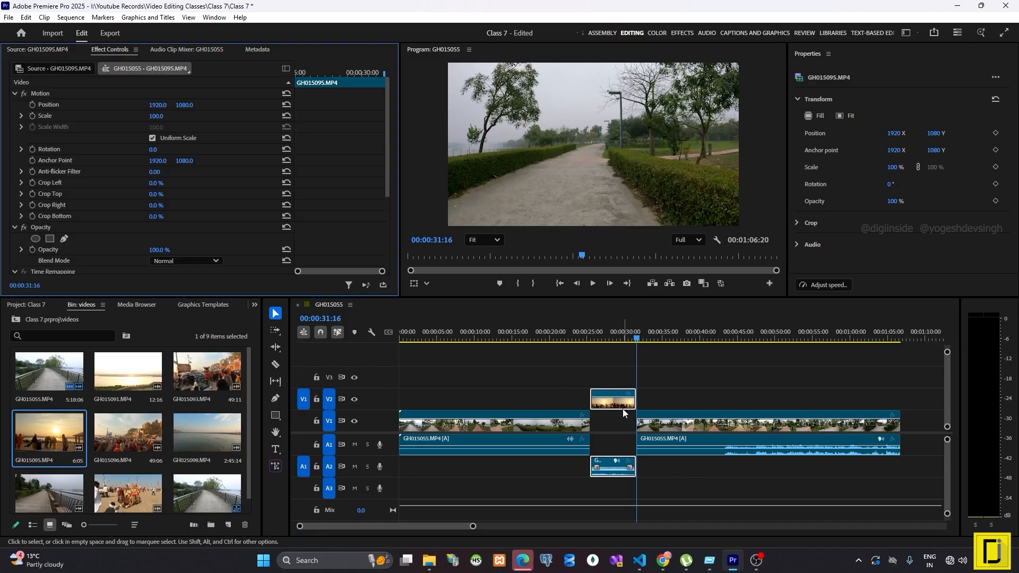
pyautogui.hotkey('shift', 'Delete')
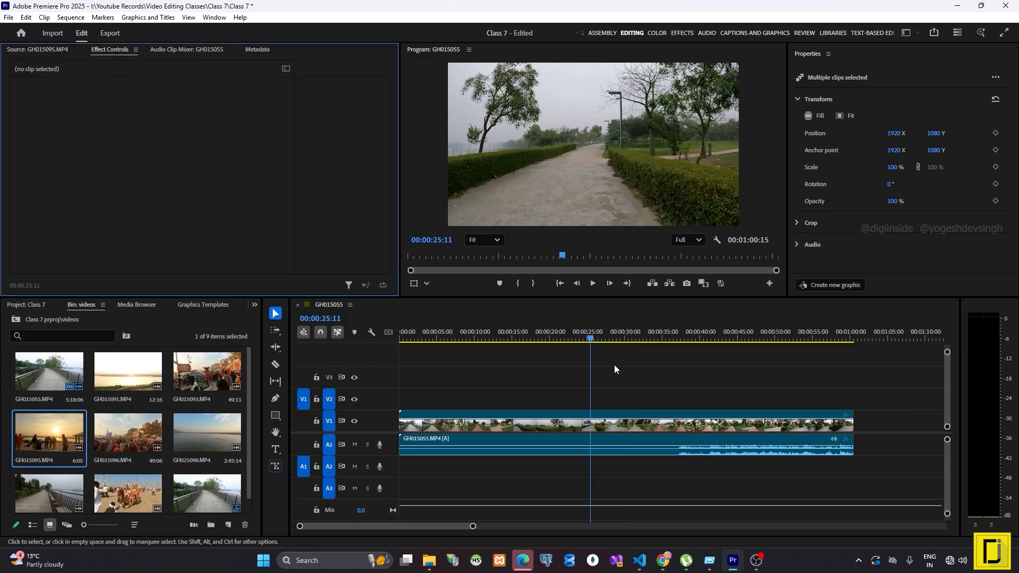
pyautogui.doubleClick(62, 425)
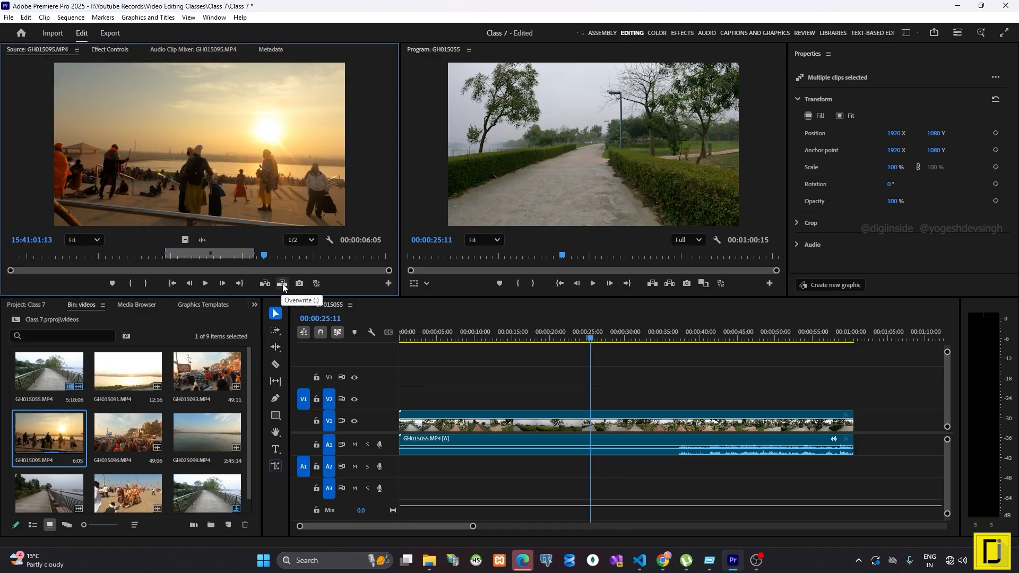
pyautogui.click(282, 284)
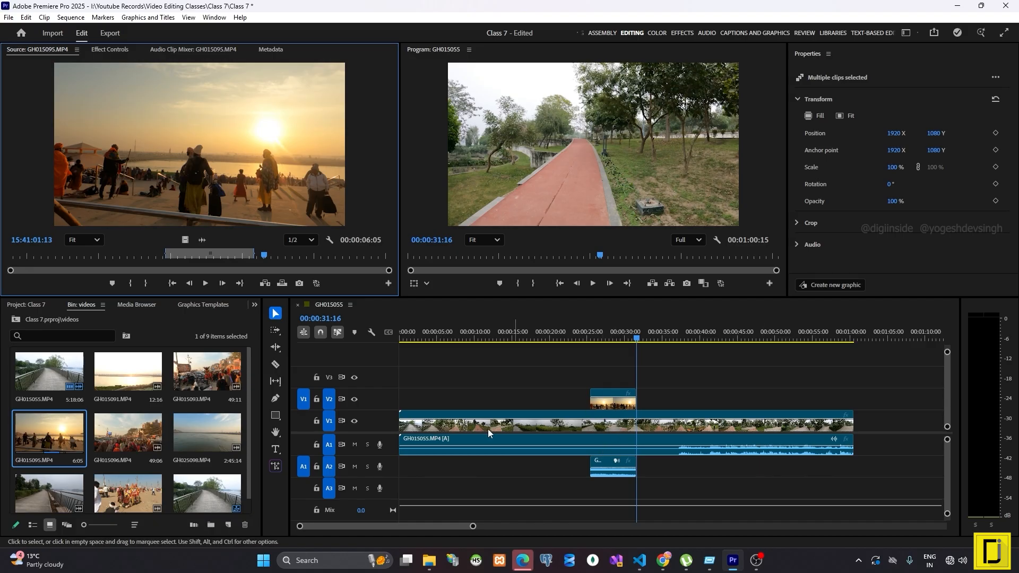
# - Patch the source video to V1 and source audio to A1, and undo the overwrite on V2 and A2
pyautogui.click(304, 422)
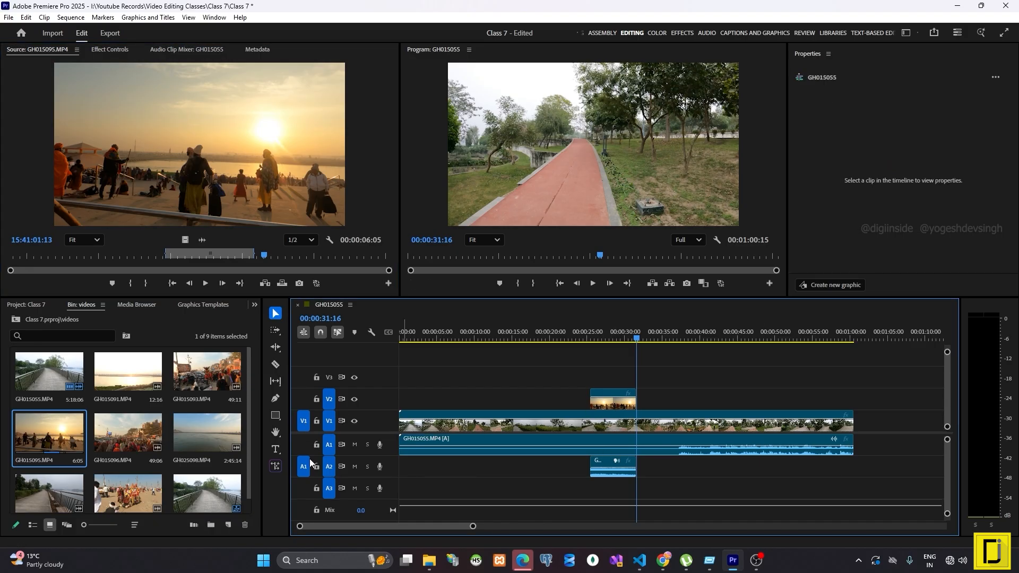
pyautogui.click(304, 445)
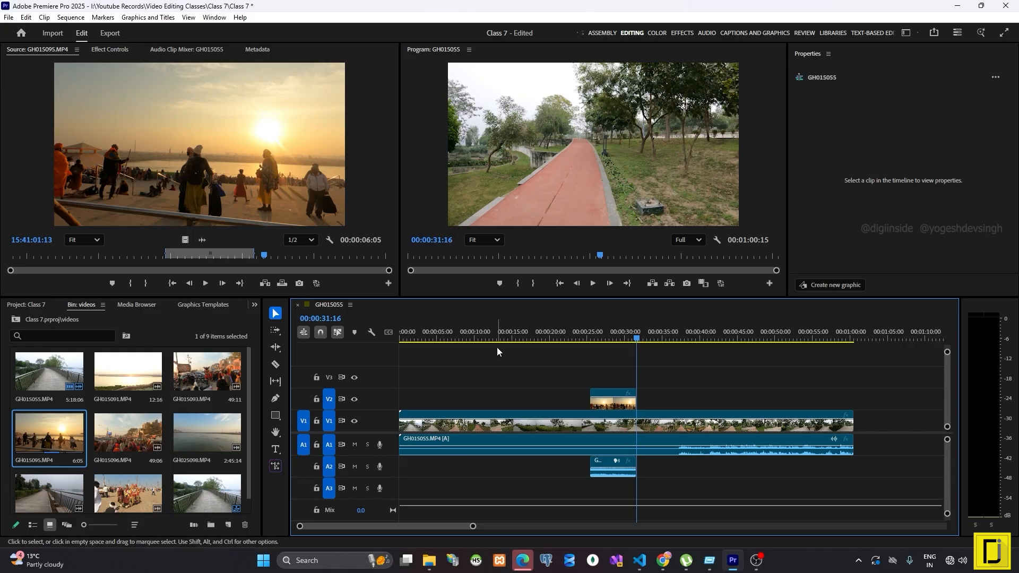
pyautogui.hotkey('ctrl', 'z')
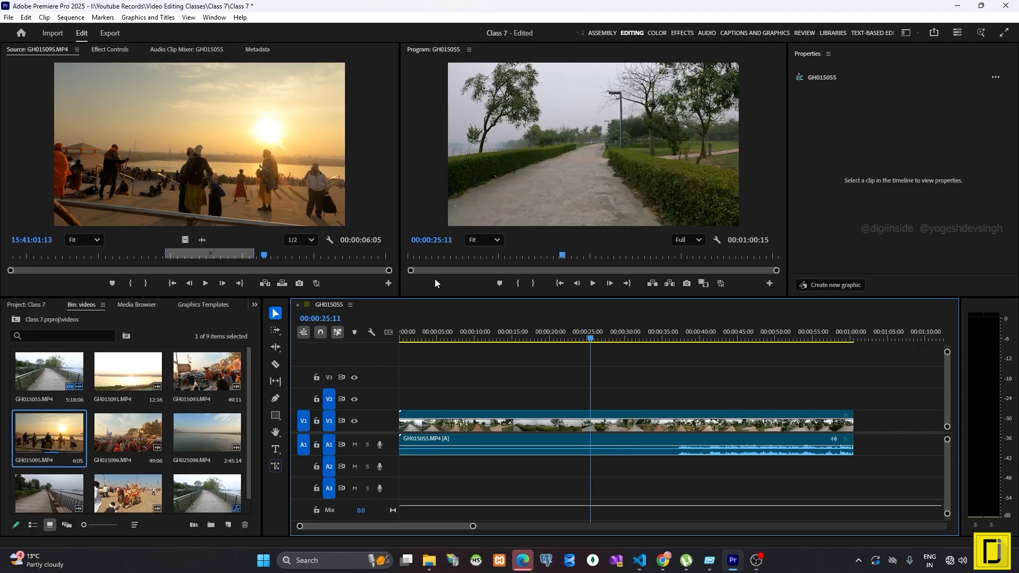
# - Overwrite the marked range onto V1 and A1 at 00:00:25:11, review the replaced section, and undo the overwrite
pyautogui.click(280, 286)
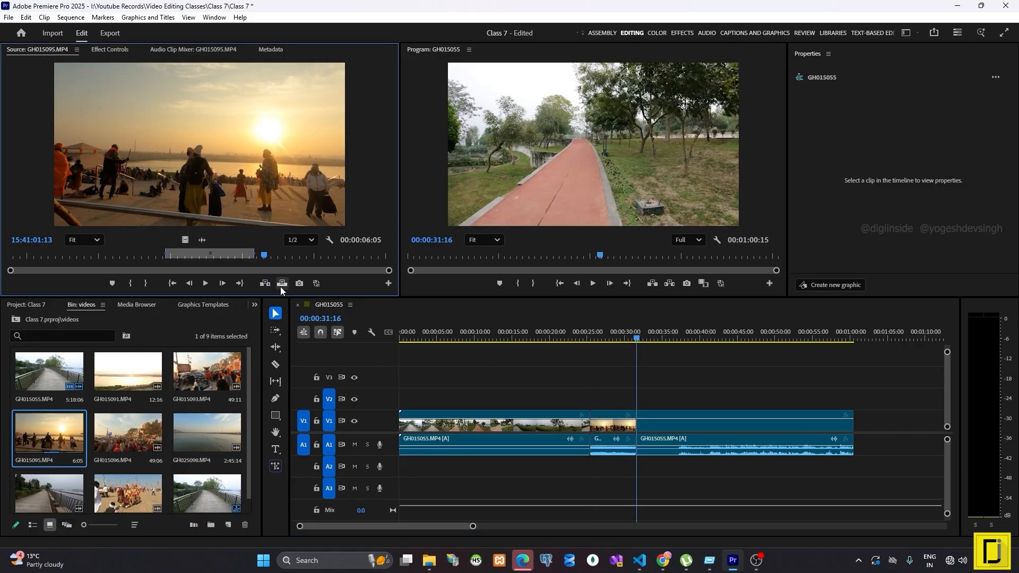
pyautogui.click(687, 387)
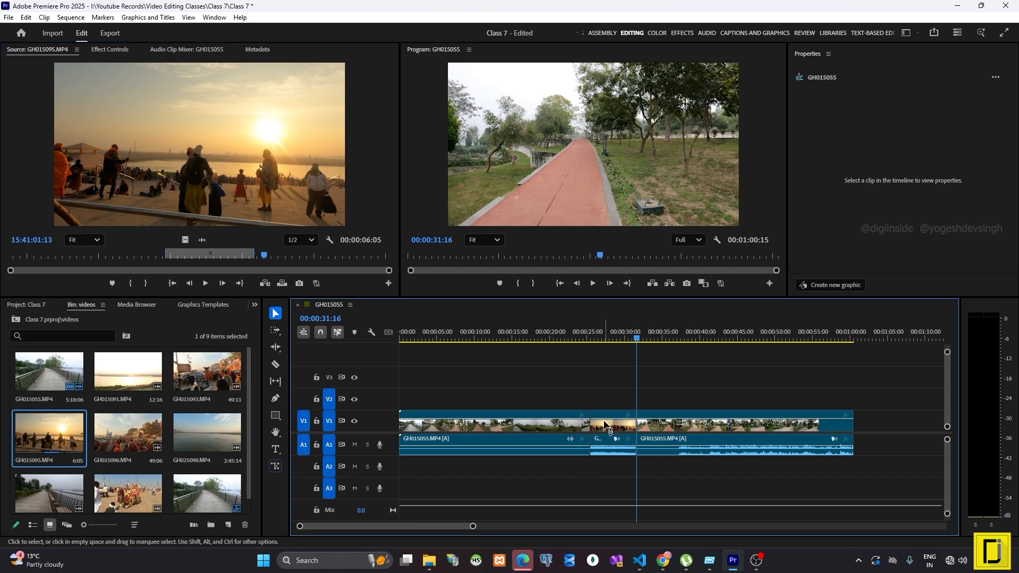
pyautogui.click(635, 338)
pyautogui.moveTo(635, 339); pyautogui.dragTo(617, 336)
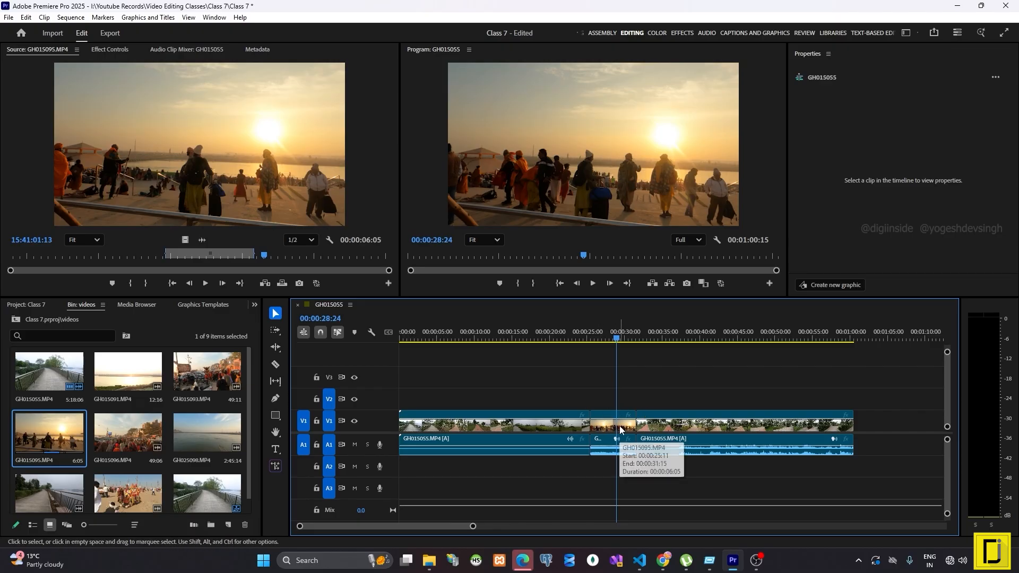
pyautogui.hotkey('ctrl', 'z')
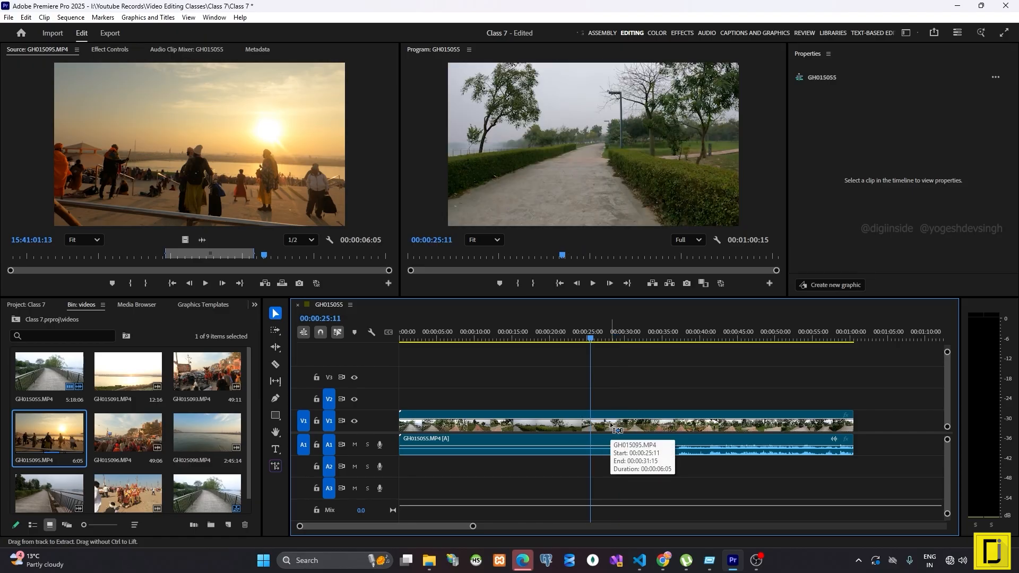
# - Turn off the source audio patch, patch the source video to V2, and overwrite only the video at 00:00:25:11
pyautogui.click(303, 446)
pyautogui.click(305, 399)
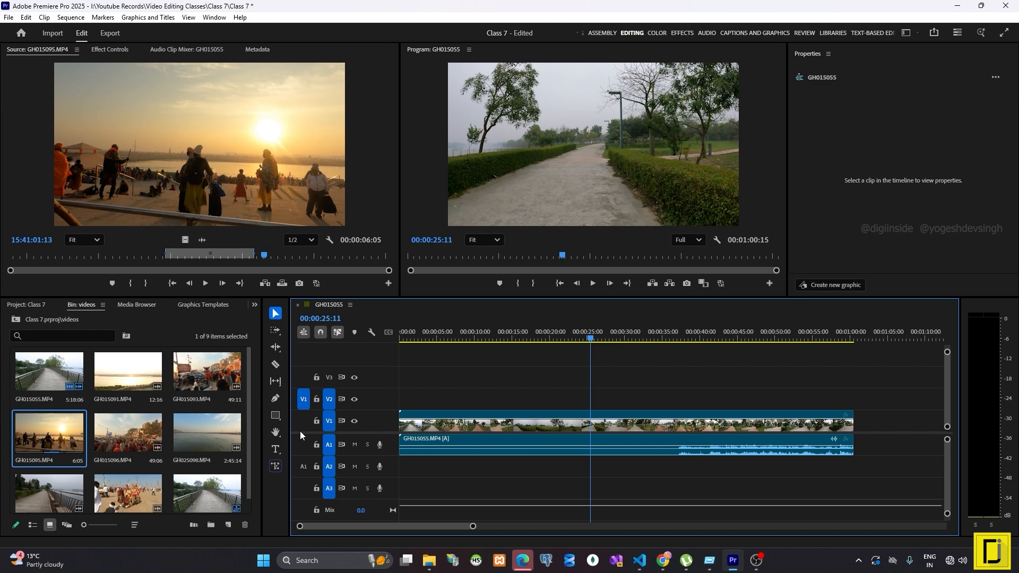
pyautogui.click(282, 284)
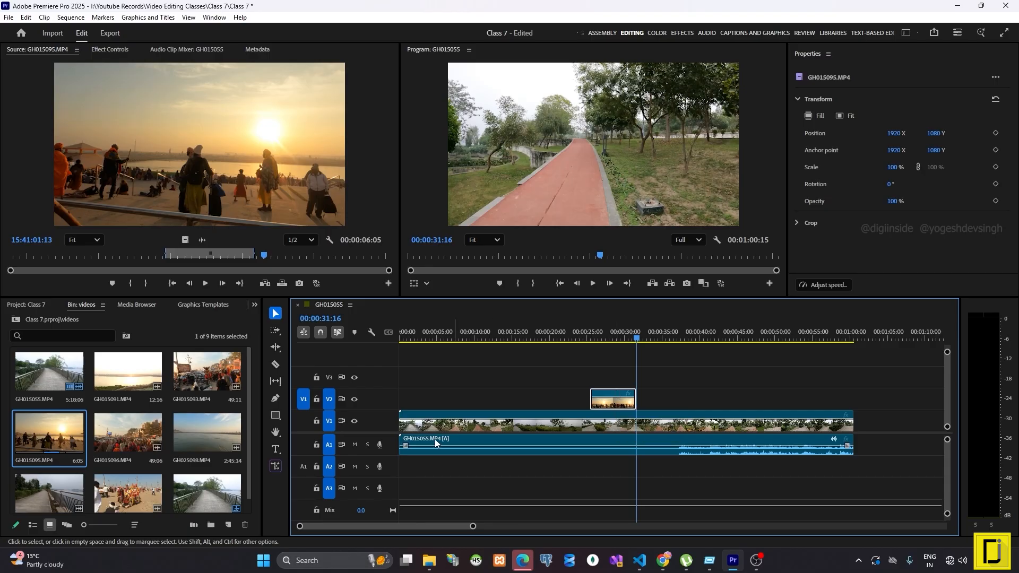
# - Enable the source audio patch on A2, disable the source video patch, and delete the overwritten clip from V2
pyautogui.click(303, 467)
pyautogui.click(301, 402)
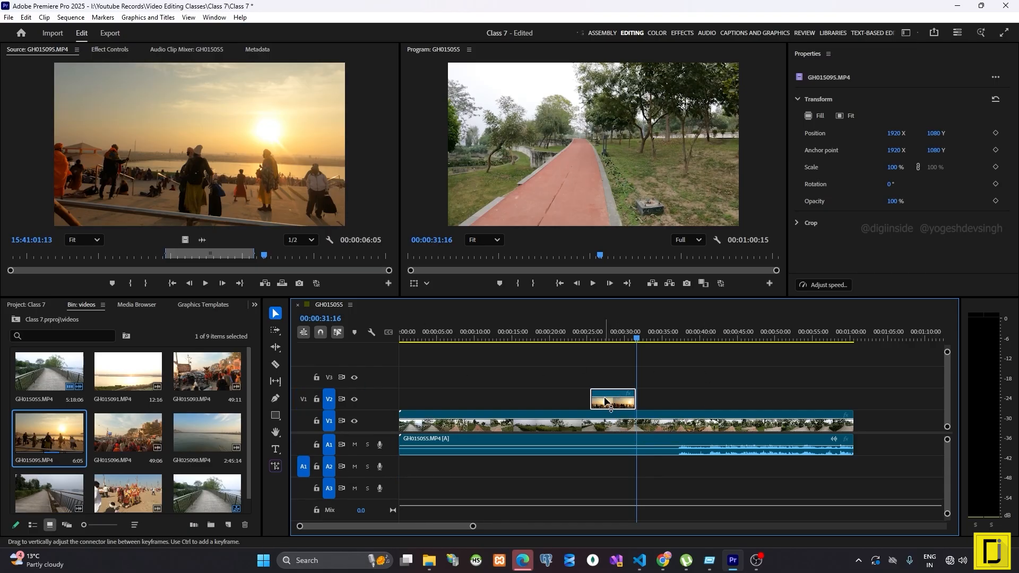
pyautogui.press('Delete')
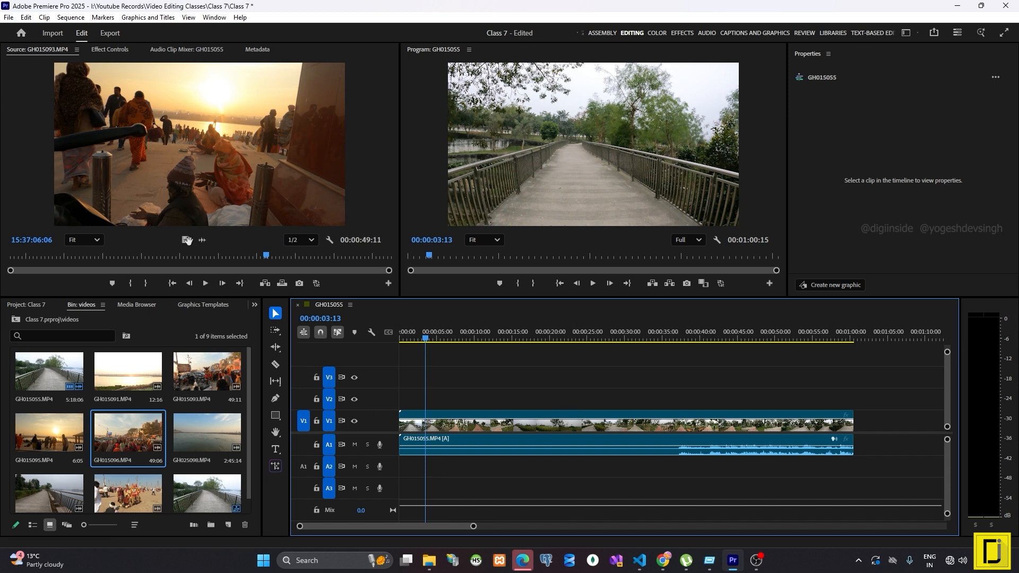
# - Add only the video of the full GH015093.MP4 clip to V2 at about 00:00:13, and delete it
pyautogui.moveTo(187, 240); pyautogui.dragTo(498, 404)
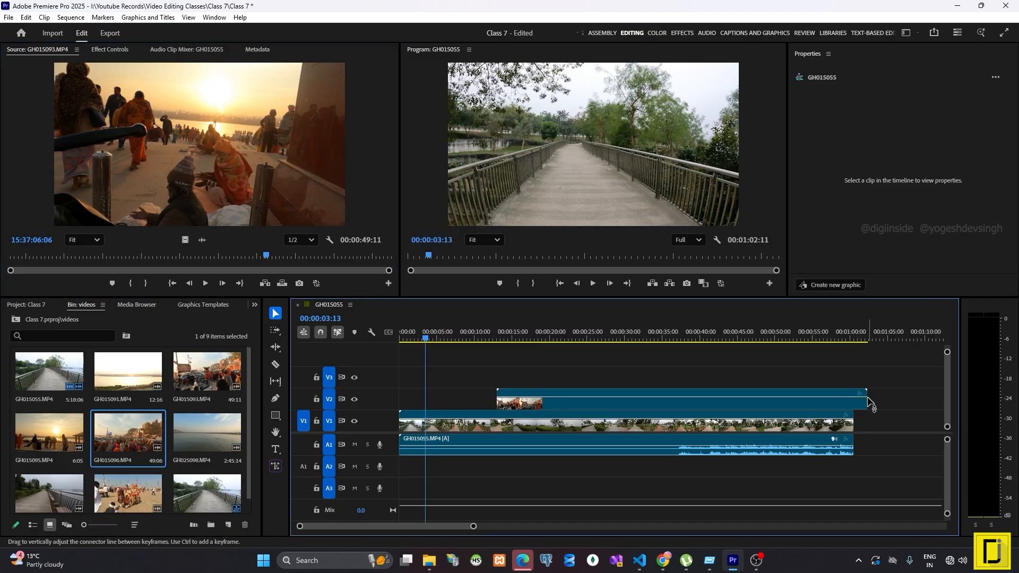
pyautogui.click(836, 405)
pyautogui.press('Delete')
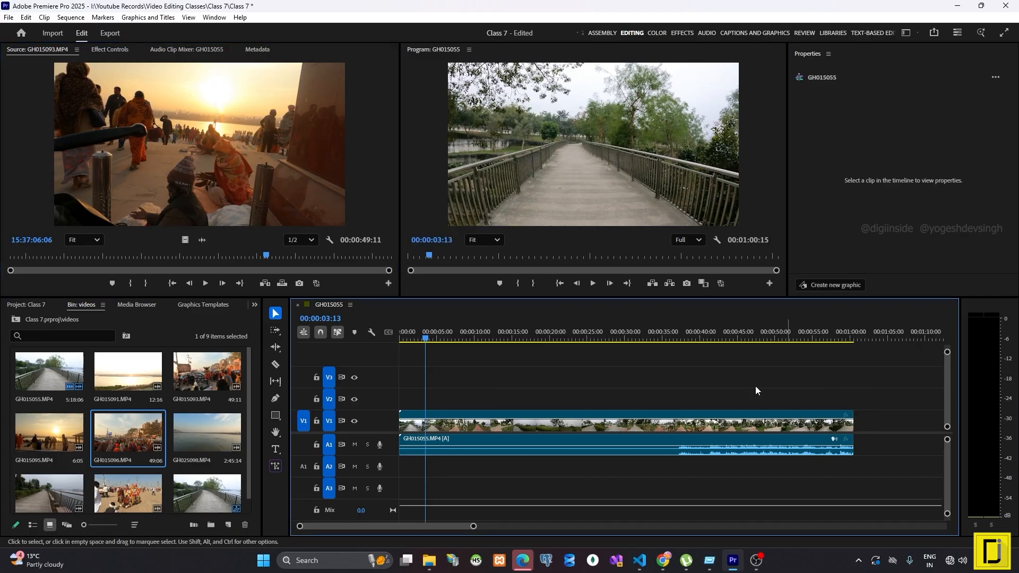
# - Mark GH015093.MP4 from 15:37:06:06 to 15:37:15:22 and place only the marked range's video on V2 at about 00:00:16
pyautogui.click(132, 283)
pyautogui.click(339, 263)
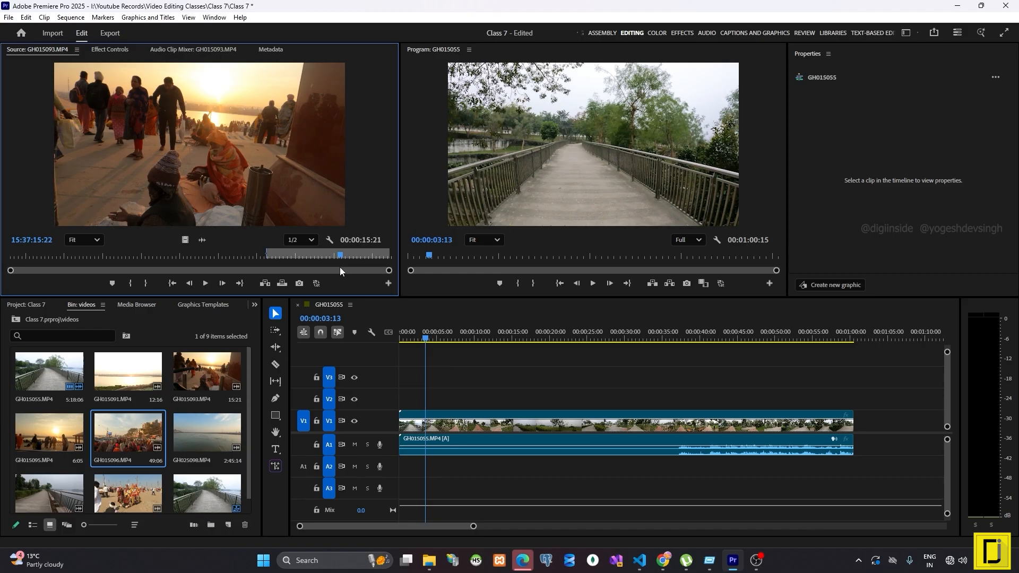
pyautogui.click(148, 284)
pyautogui.moveTo(182, 239); pyautogui.dragTo(526, 398)
# - Copy the GH015093.MP4 clip on V2 and paste it at 00:00:27:07
pyautogui.click(544, 402)
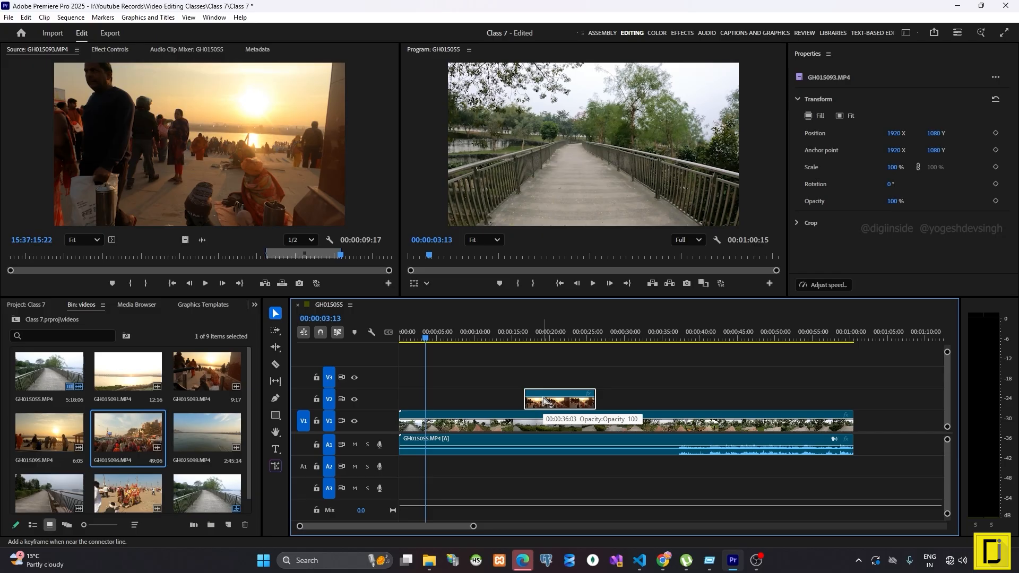
pyautogui.press('Delete')
pyautogui.hotkey('ctrl', 'z')
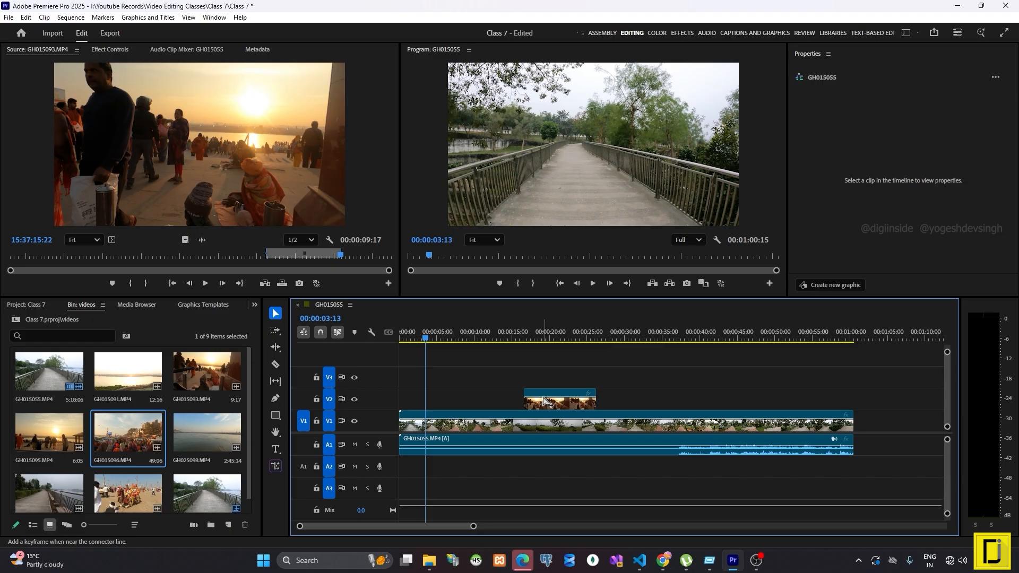
pyautogui.click(604, 334)
pyautogui.hotkey('ctrl', 'v')
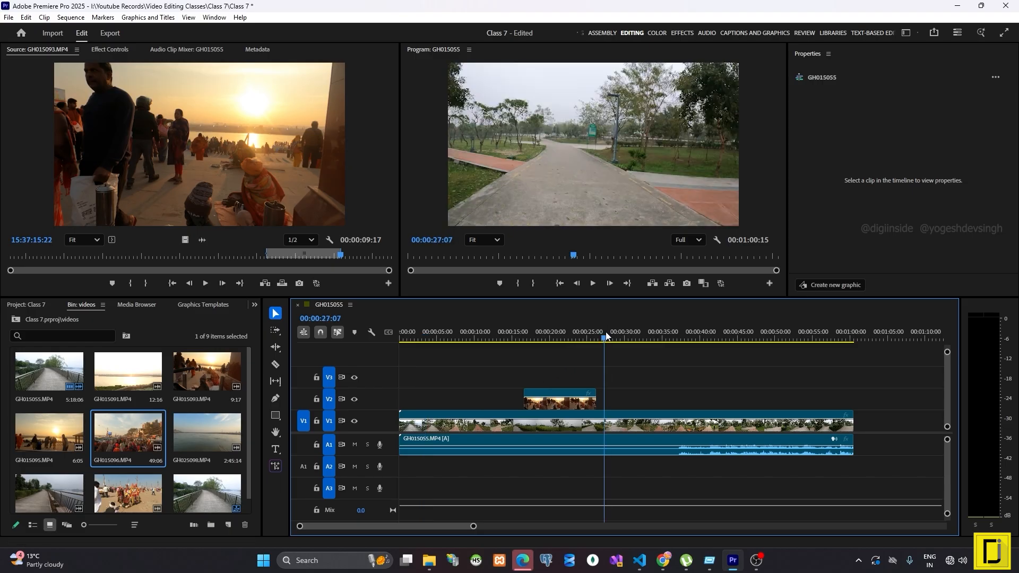
# - Paste another copy of the GH015093.MP4 clip at 00:00:40:14, and undo both pastes
pyautogui.click(704, 340)
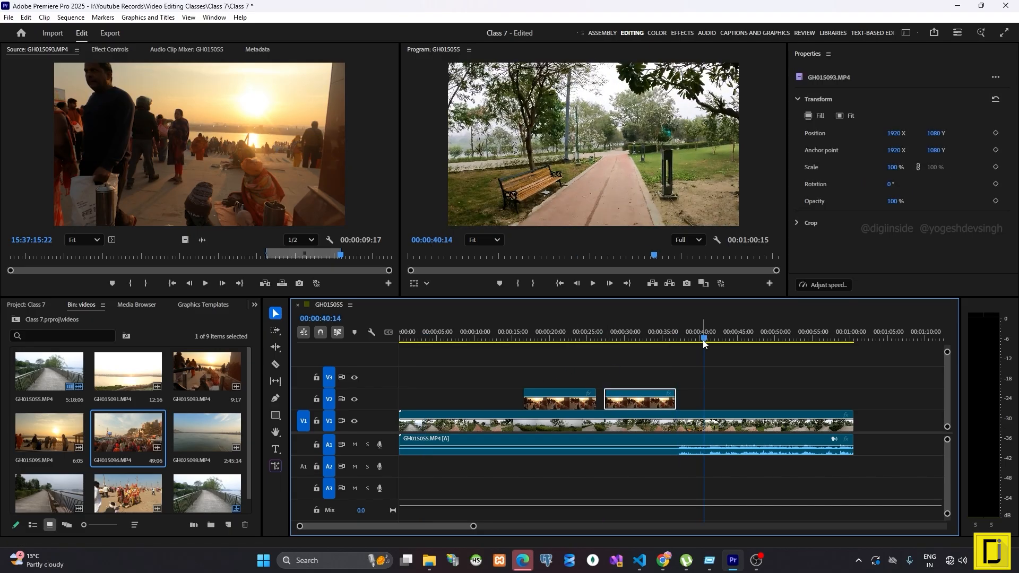
pyautogui.hotkey('ctrl', 'v')
pyautogui.hotkey('ctrl', 'z')
pyautogui.hotkey('ctrl', 'z')
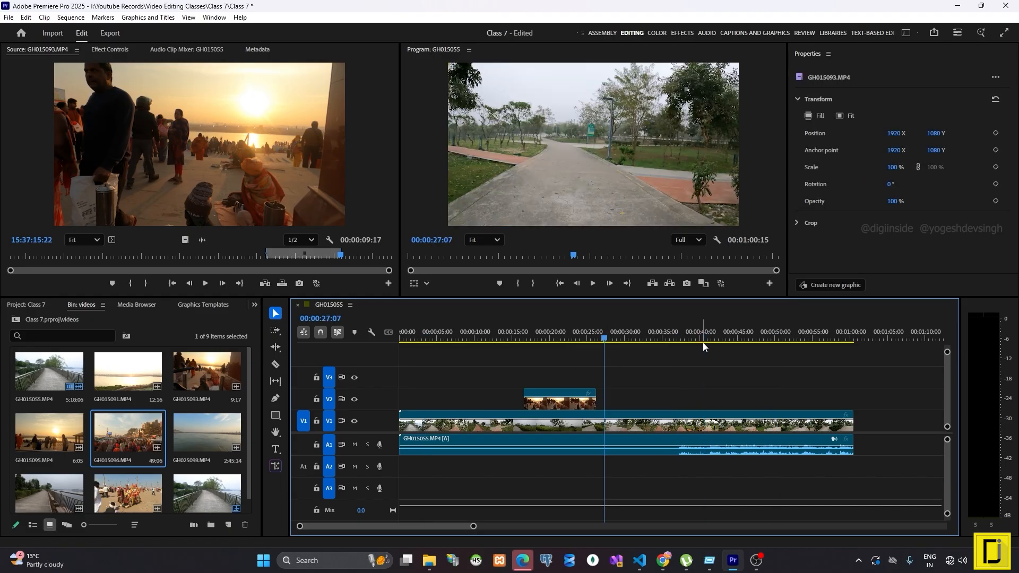
# - Toggle V2's track targeting off and on, try pasting the copied clip at 00:00:27:07, and undo the paste
pyautogui.click(330, 399)
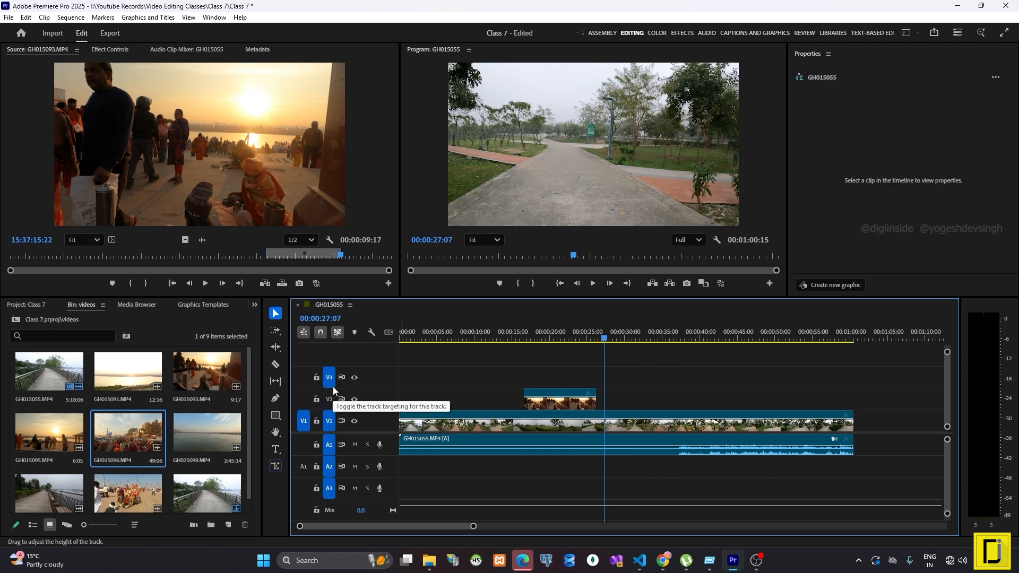
pyautogui.click(330, 398)
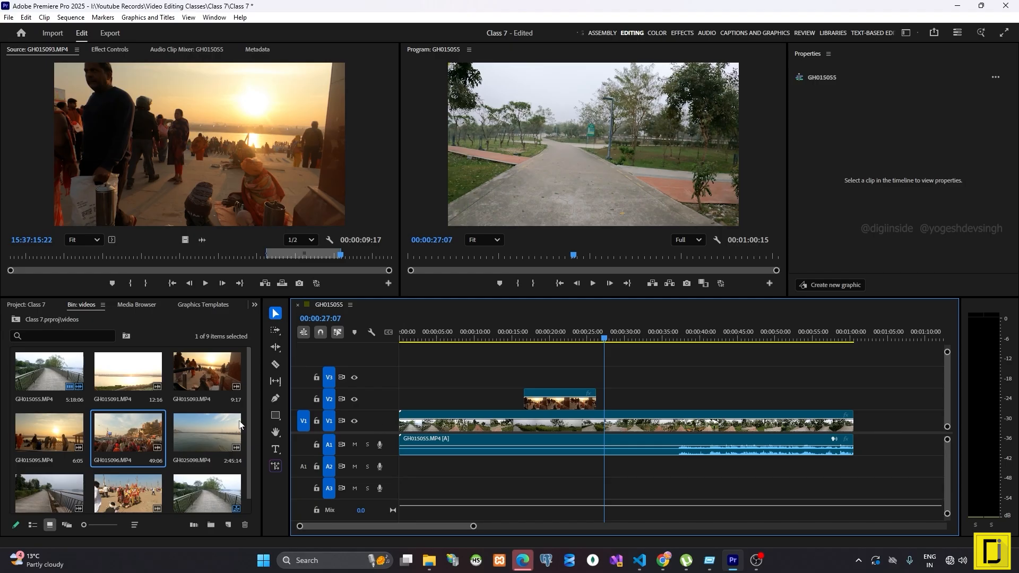
pyautogui.click(606, 421)
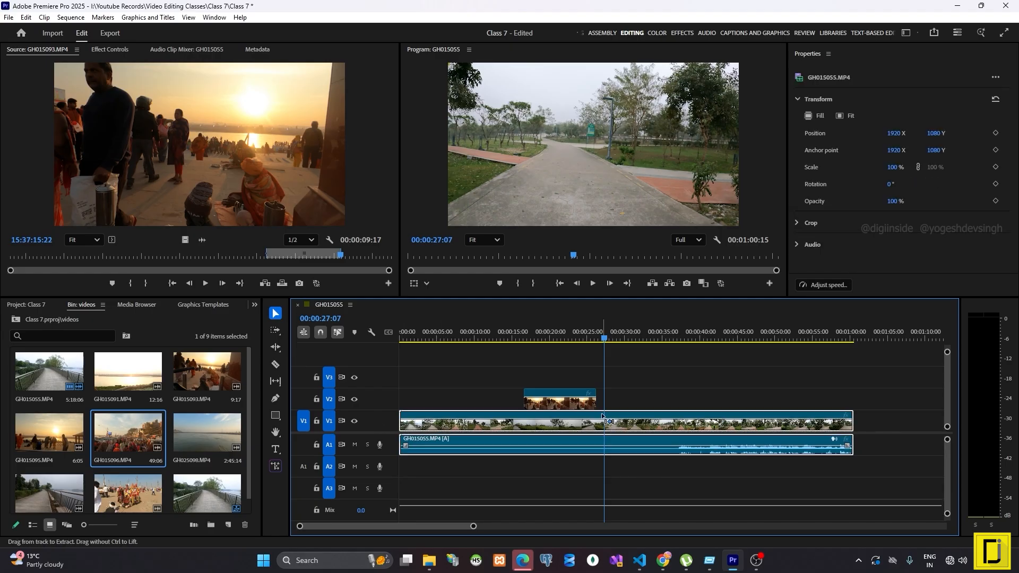
pyautogui.hotkey('ctrl', 'v')
pyautogui.hotkey('ctrl', 'z')
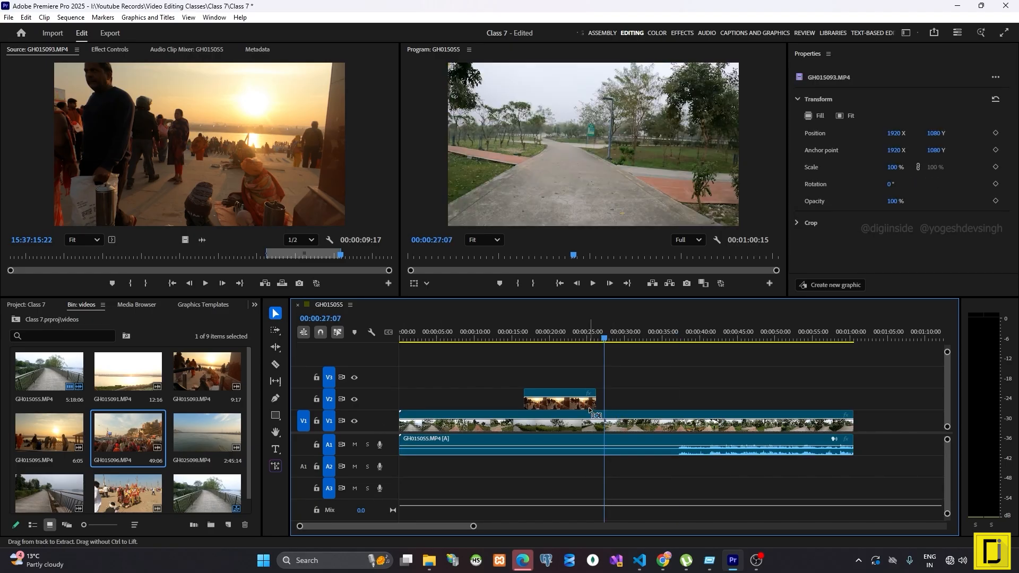
# - Look up the Ctrl+V assignments in the keyboard shortcut settings and remove Paste To Same Track from that shortcut
pyautogui.click(582, 407)
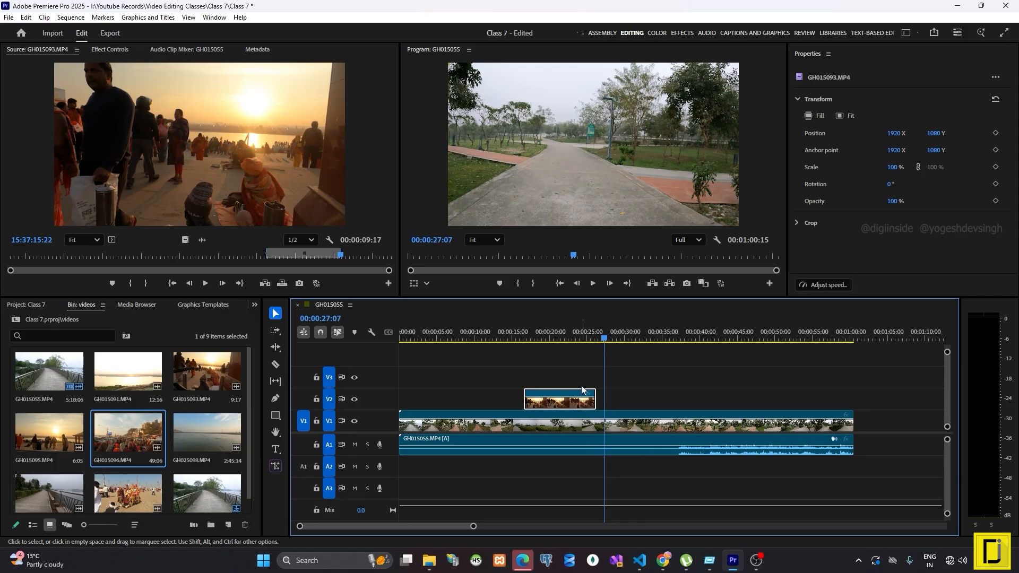
pyautogui.click(9, 17)
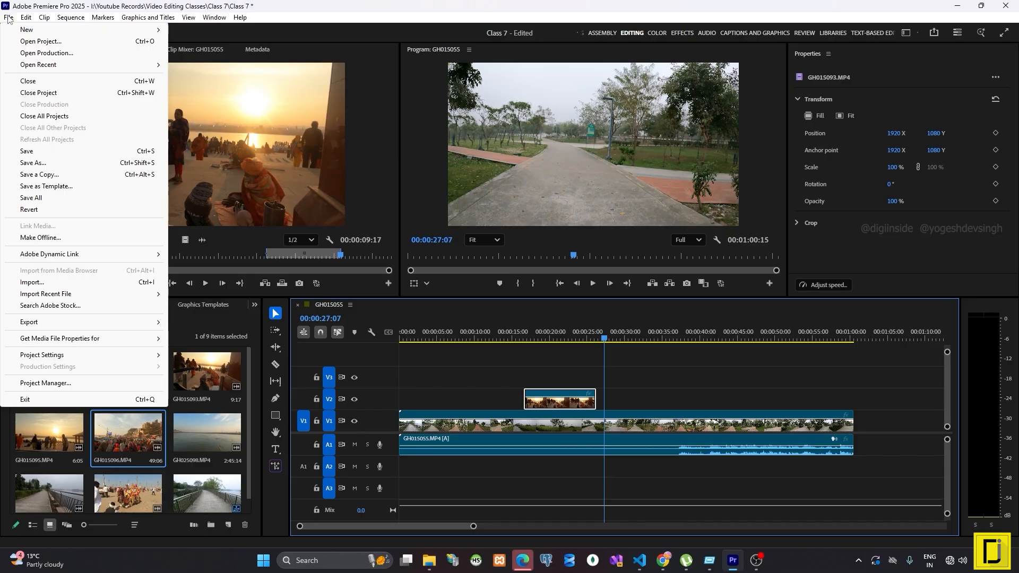
pyautogui.moveTo(25, 18)
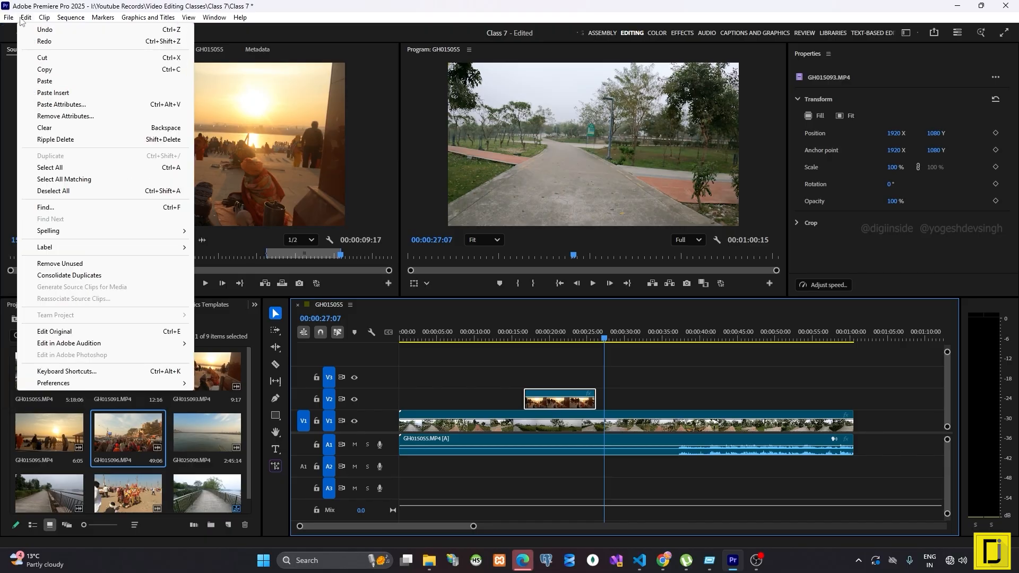
pyautogui.click(70, 371)
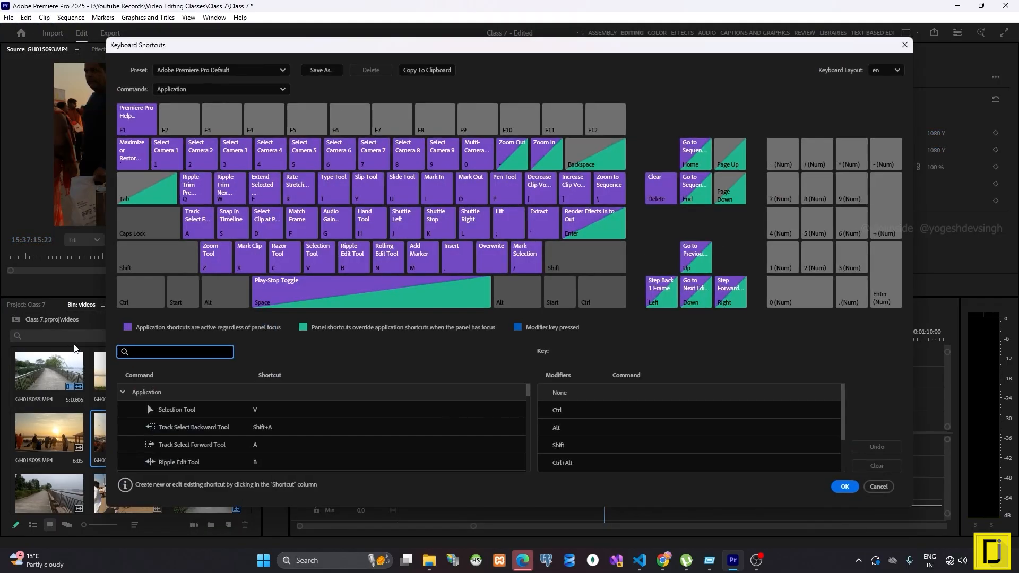
pyautogui.click(616, 395)
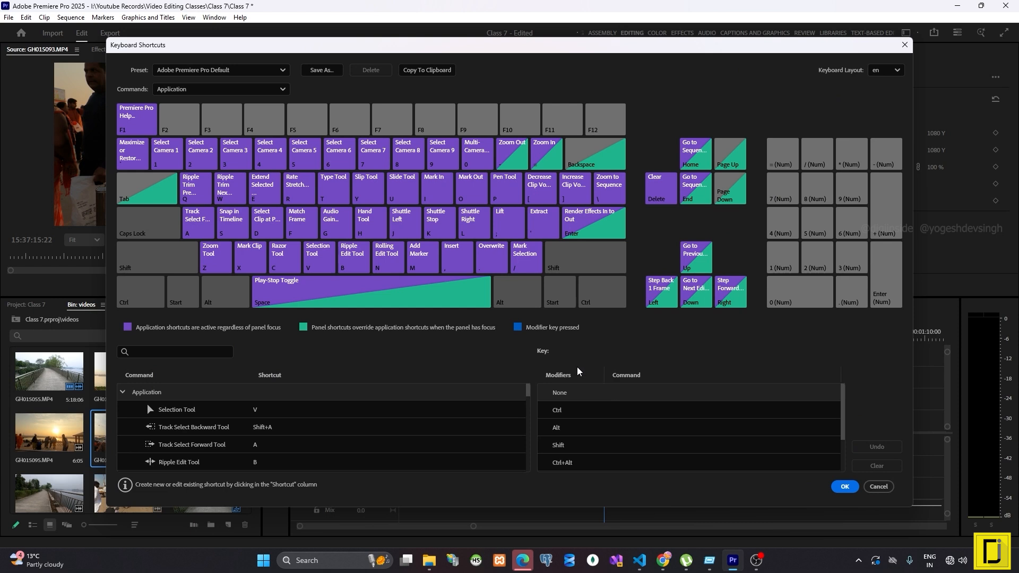
pyautogui.click(148, 299)
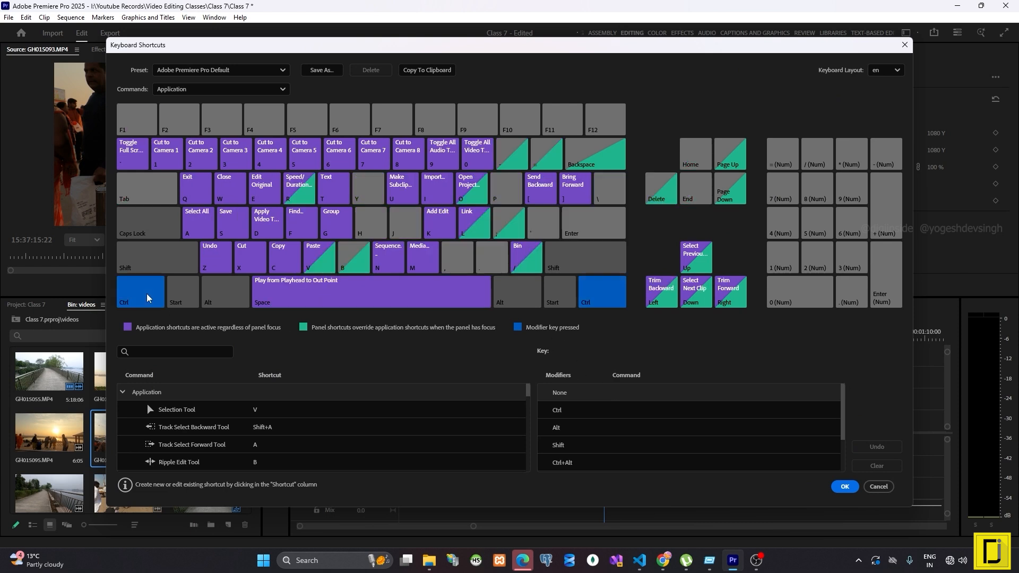
pyautogui.click(314, 261)
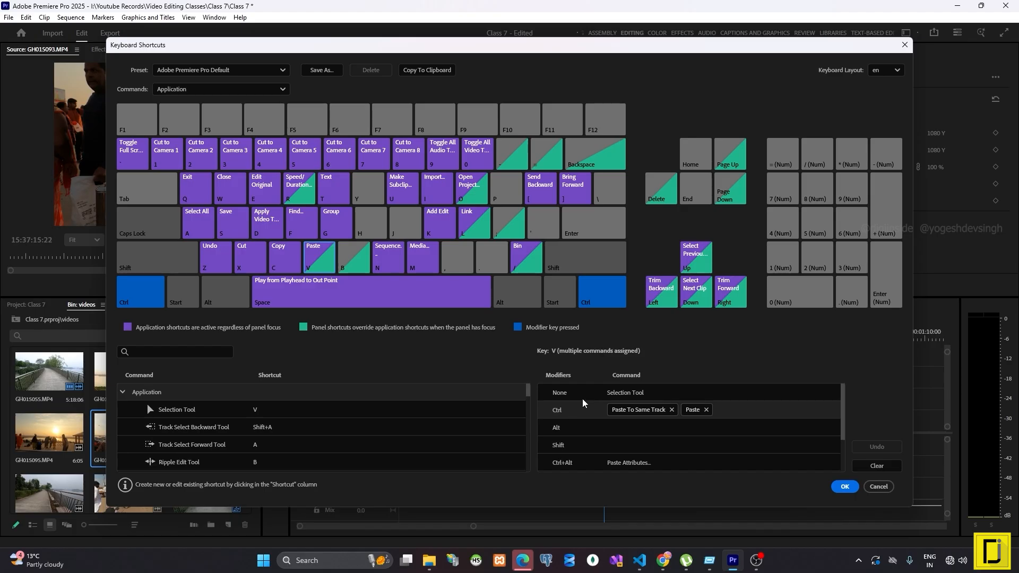
pyautogui.click(671, 410)
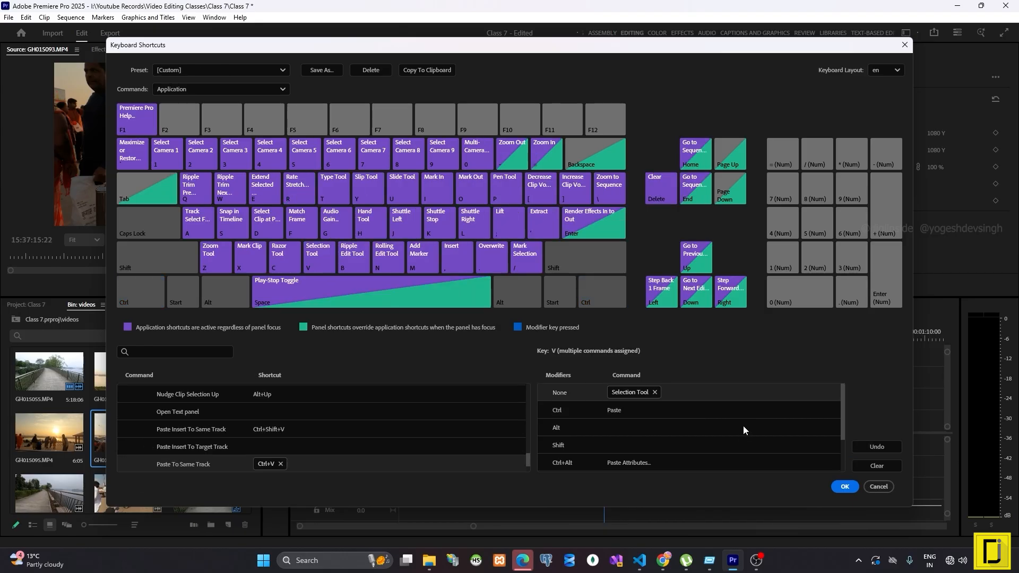
# - Save the keyboard shortcut changes and move the sequence playhead to 00:00:27:10
pyautogui.click(845, 486)
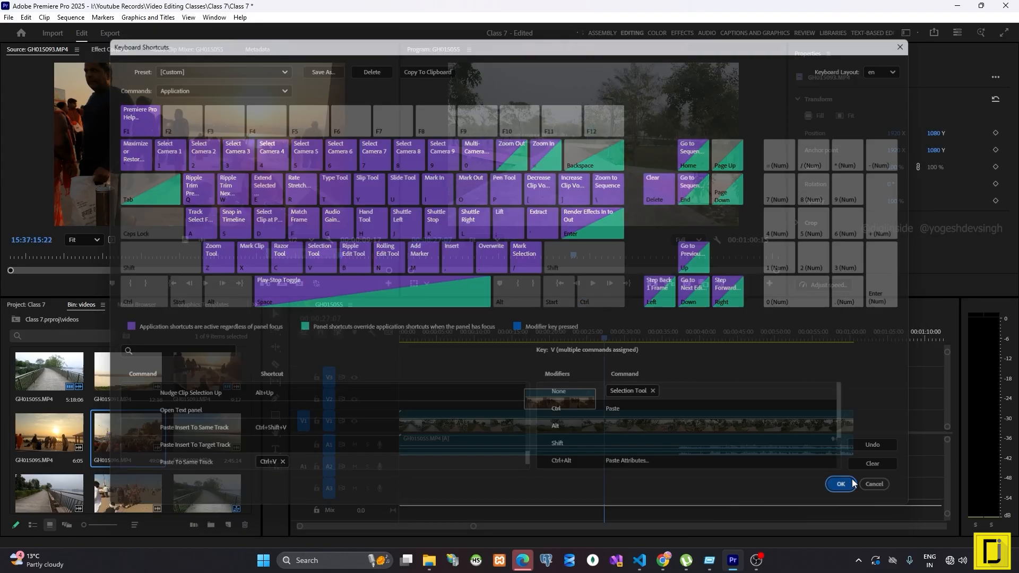
pyautogui.click(596, 341)
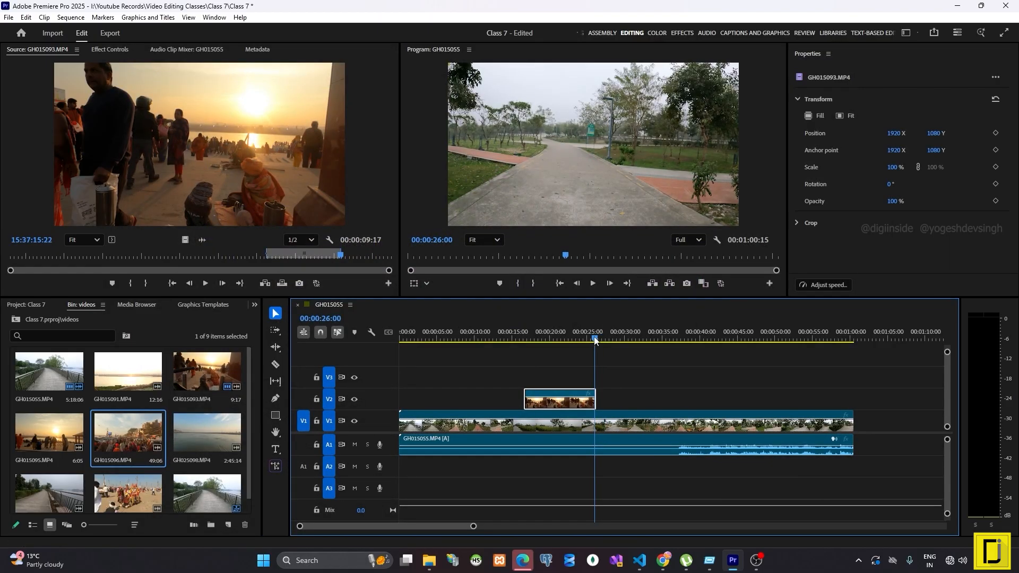
pyautogui.click(606, 340)
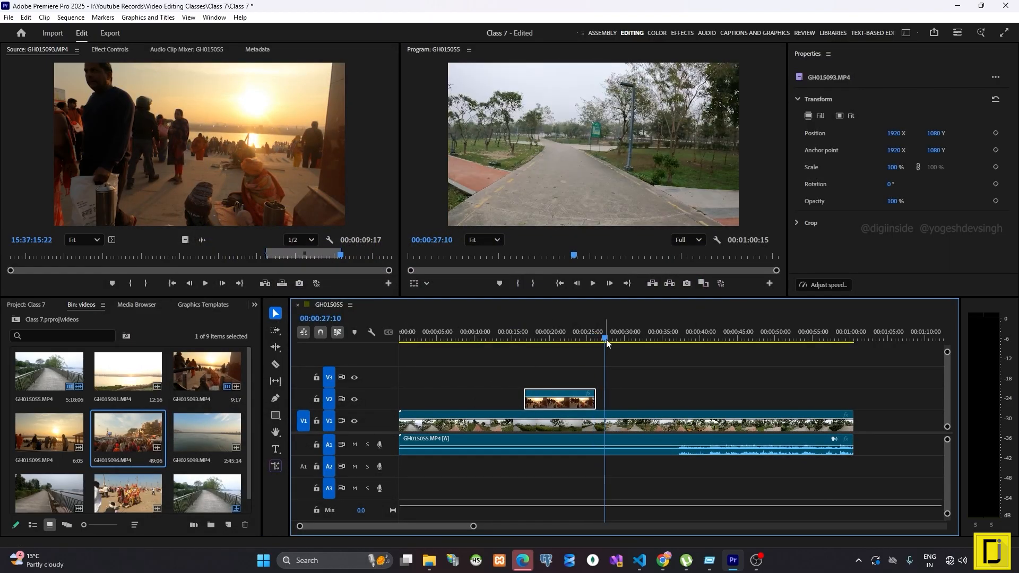
# - Try pasting the copied GH015093.MP4 clip at 00:00:27:10 with V1, V2 and V3 all targeted, and undo the paste
pyautogui.press('.')
pyautogui.click(637, 417)
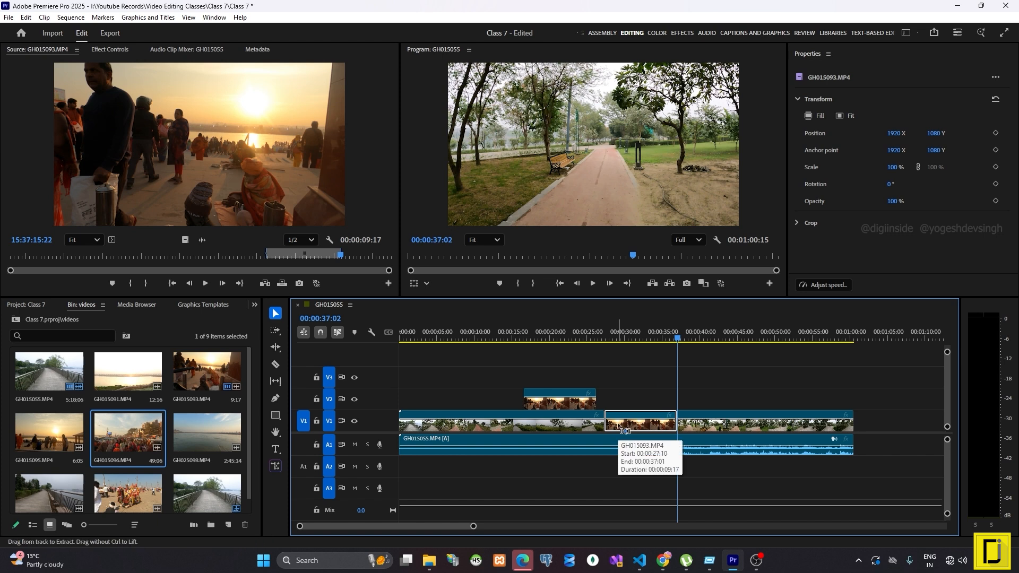
pyautogui.hotkey('ctrl', 'z')
# - Untarget V1 and paste the copied clip onto V2 at 00:00:27:10, then untarget V2 and paste onto V3 at 00:00:37:02
pyautogui.click(329, 422)
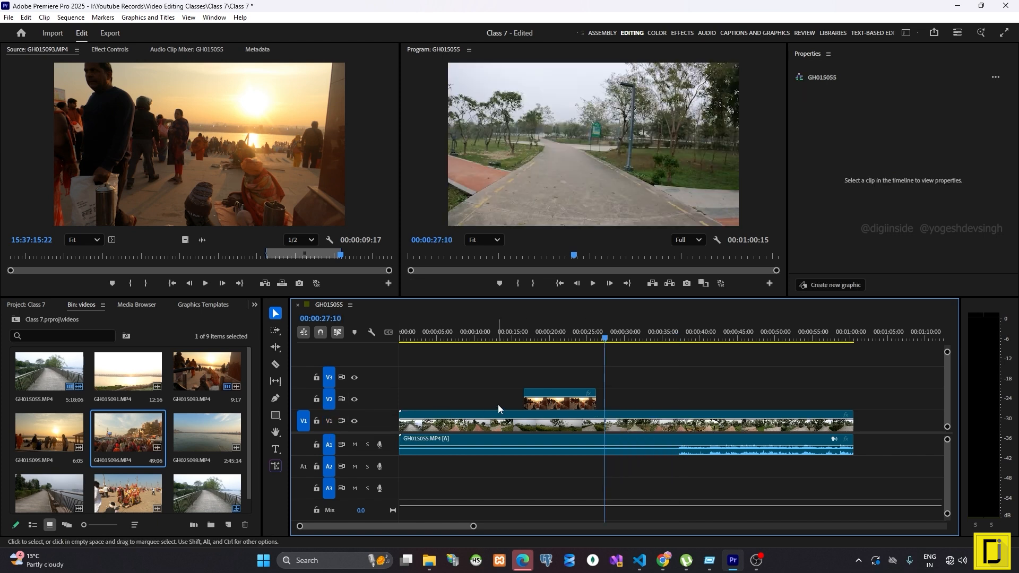
pyautogui.press('.')
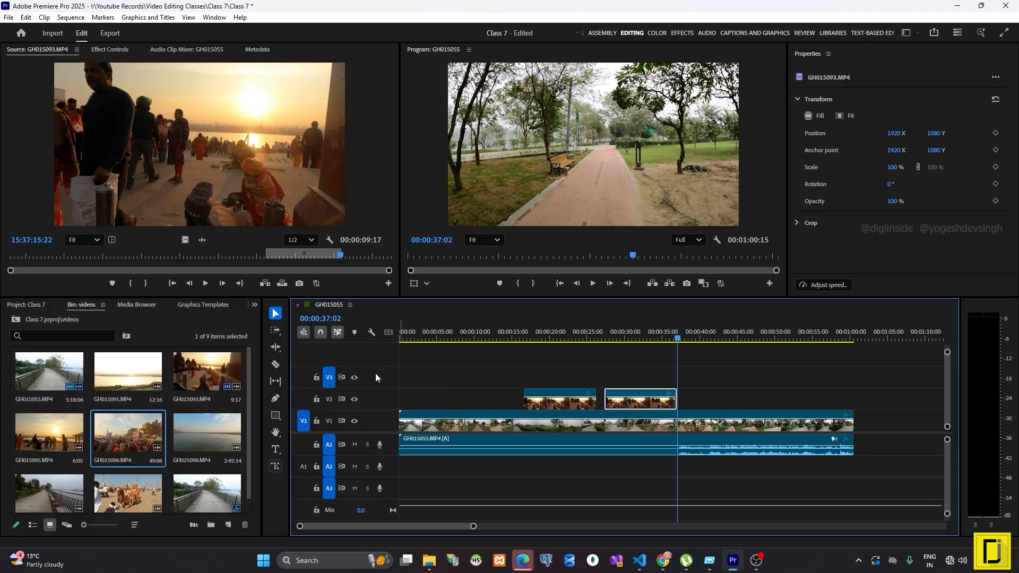
pyautogui.press('.')
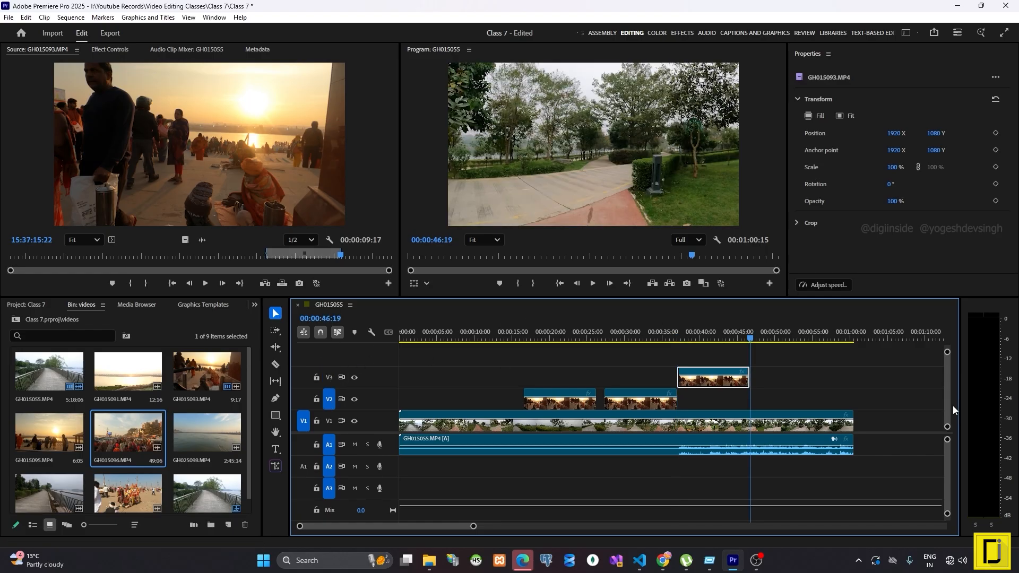
# - Retarget V2 and paste the clip there at 00:00:46:19, then retarget V1 and paste another copy onto it at 00:00:56:11
pyautogui.press('.')
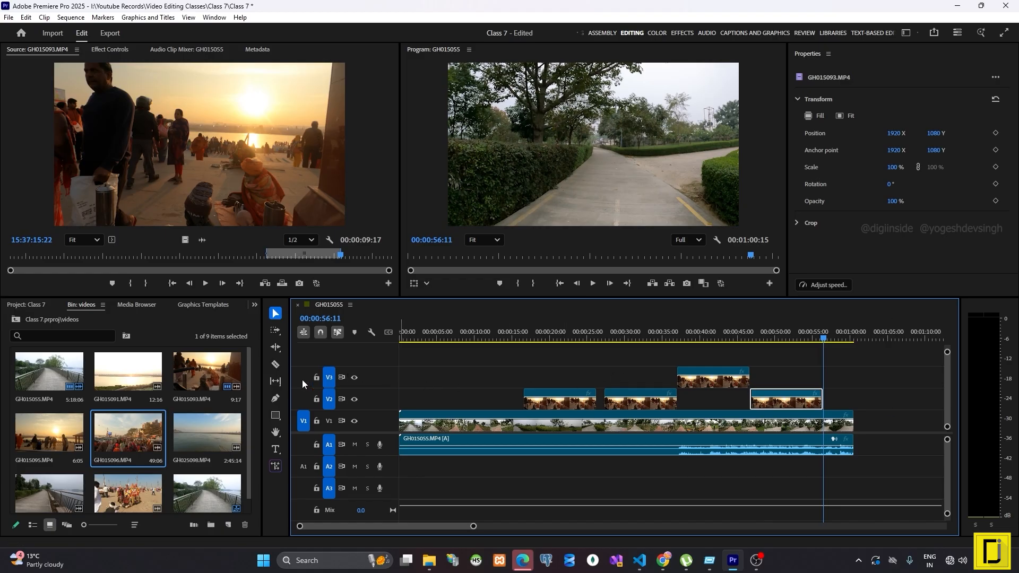
pyautogui.click(329, 421)
pyautogui.press('.')
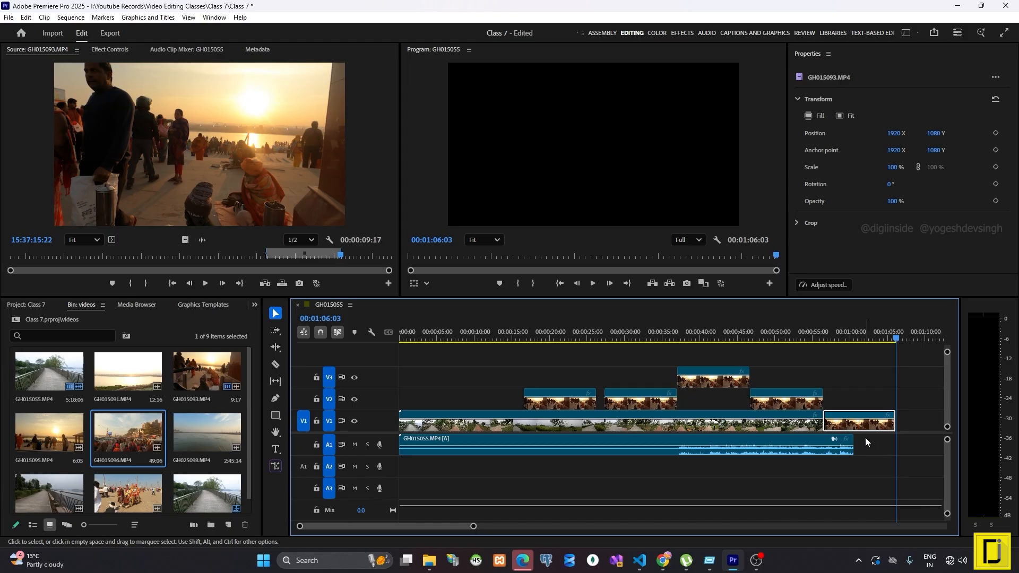
# - Leave only V3 targeted among the video tracks and paste the copied clip onto it at 00:01:06:03
pyautogui.click(329, 421)
pyautogui.click(329, 399)
pyautogui.click(329, 377)
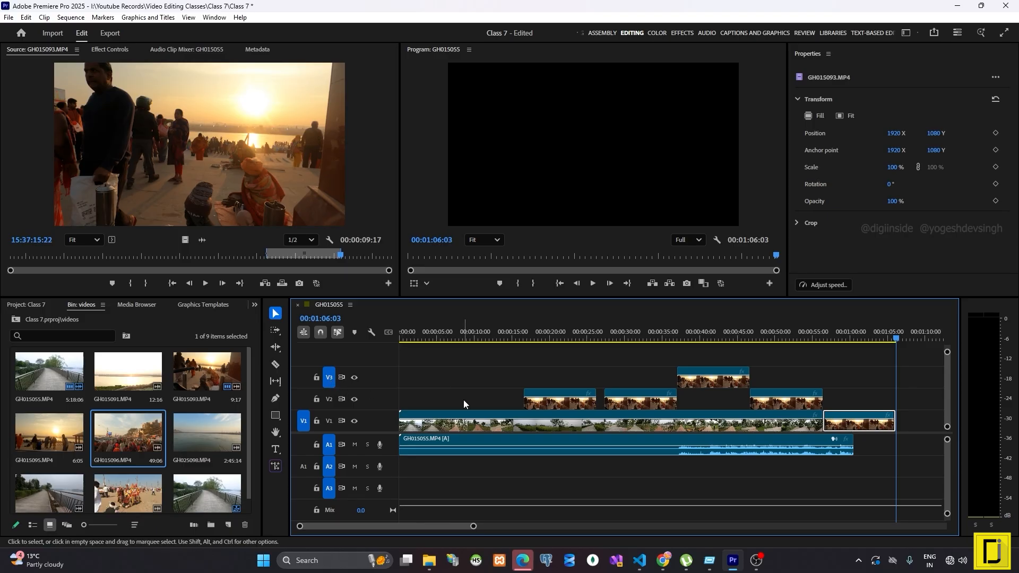
pyautogui.press('.')
pyautogui.click(634, 386)
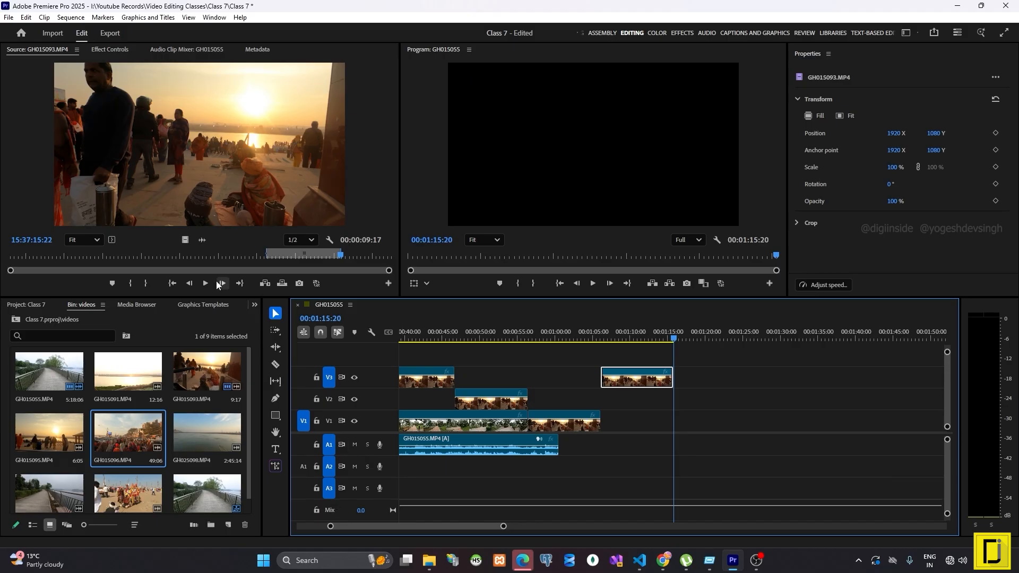
pyautogui.moveTo(202, 240); pyautogui.dragTo(619, 391)
# - Split the GH015055.MP4 audio on A1 with the Razor tool at about 00:00:58 and select the short end piece
pyautogui.click(276, 365)
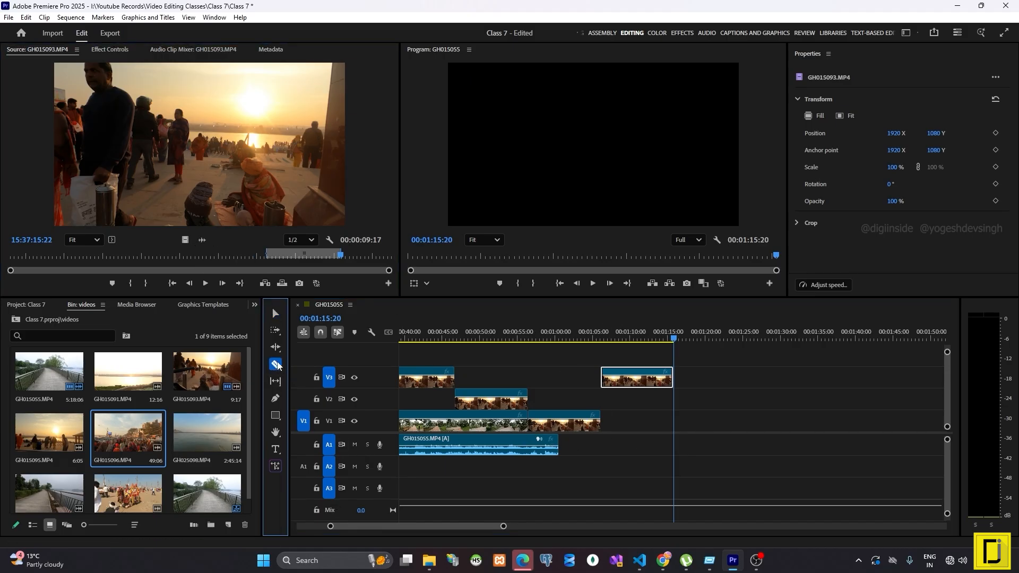
pyautogui.click(540, 444)
pyautogui.press('v')
pyautogui.click(548, 446)
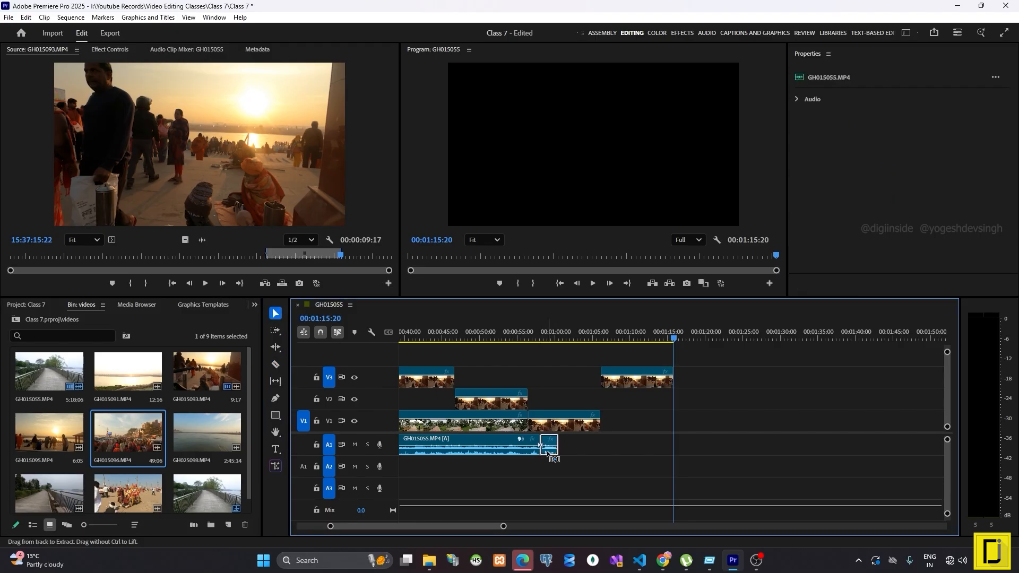
# - Untarget A1 and A2, leaving A3 targeted, and paste the short audio piece onto A3 at about 00:00:24
pyautogui.scroll(3, 419, 526)
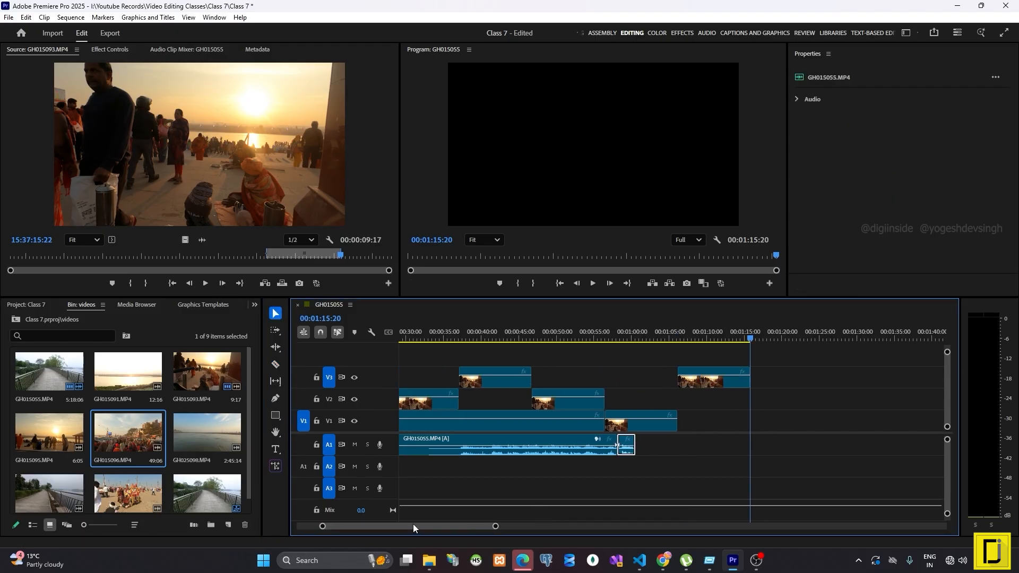
pyautogui.scroll(5, 413, 525)
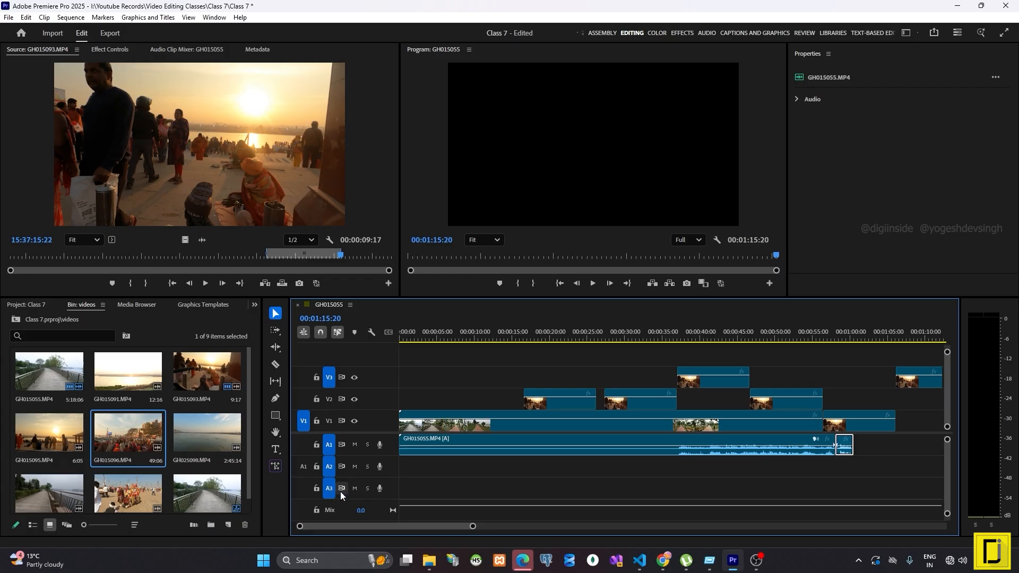
pyautogui.click(329, 467)
pyautogui.click(330, 444)
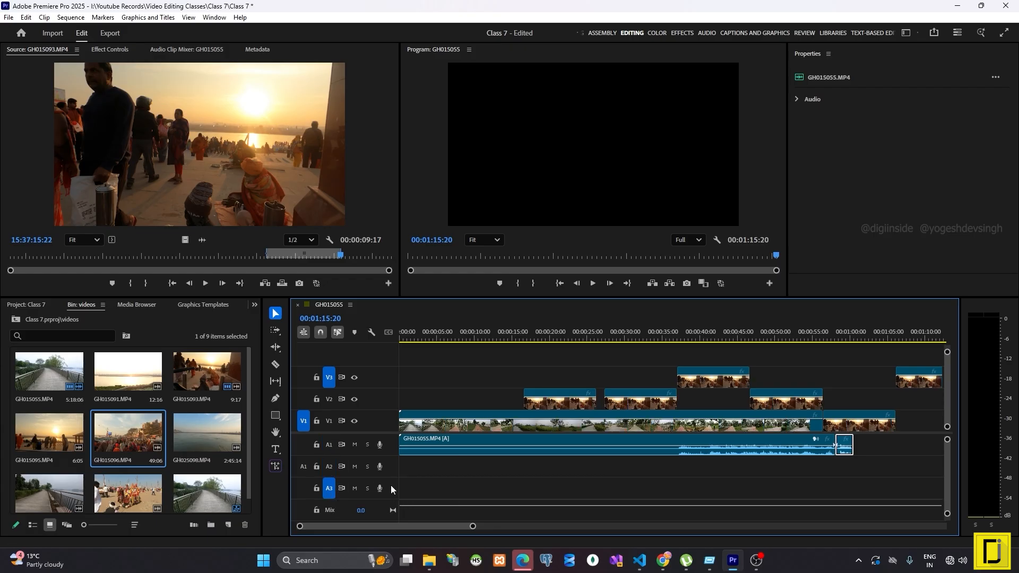
pyautogui.click(579, 334)
pyautogui.hotkey('ctrl', 'v')
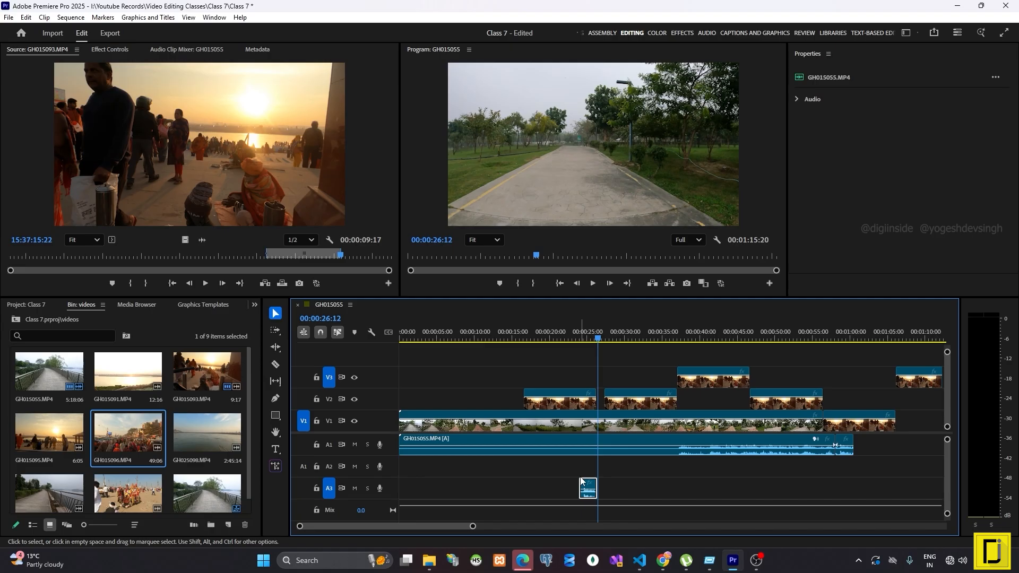
pyautogui.click(625, 350)
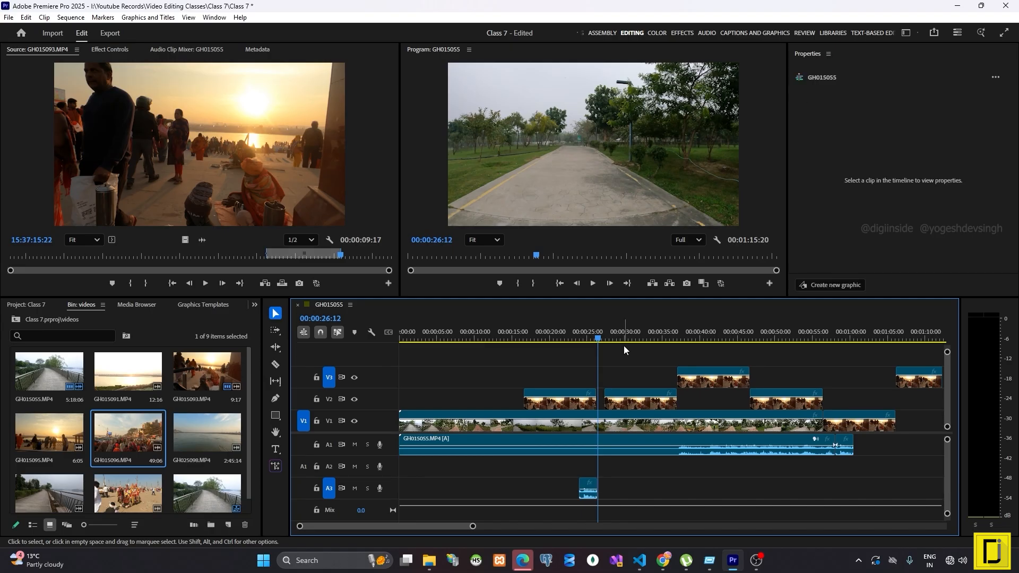